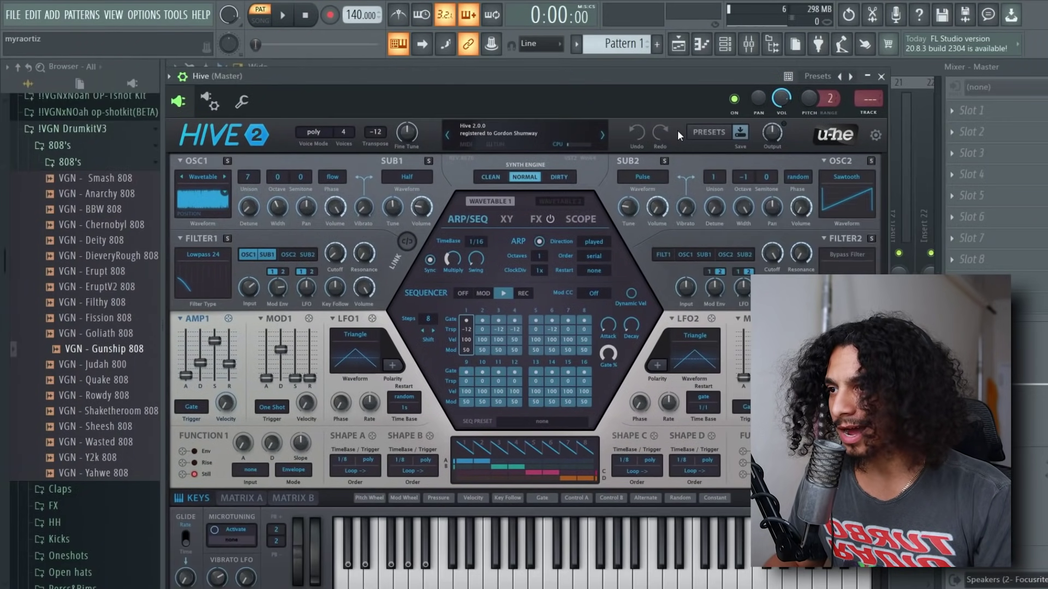
- Load the EH House Noveau preset from Hive's 01 Basses folder, then open Hive's piano roll
click(708, 132)
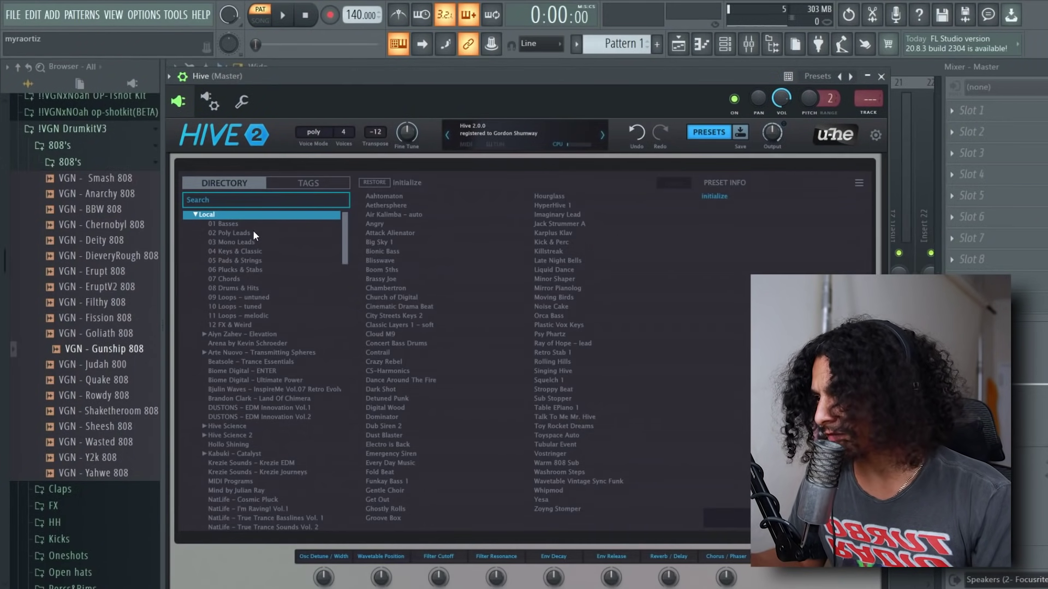
click(234, 226)
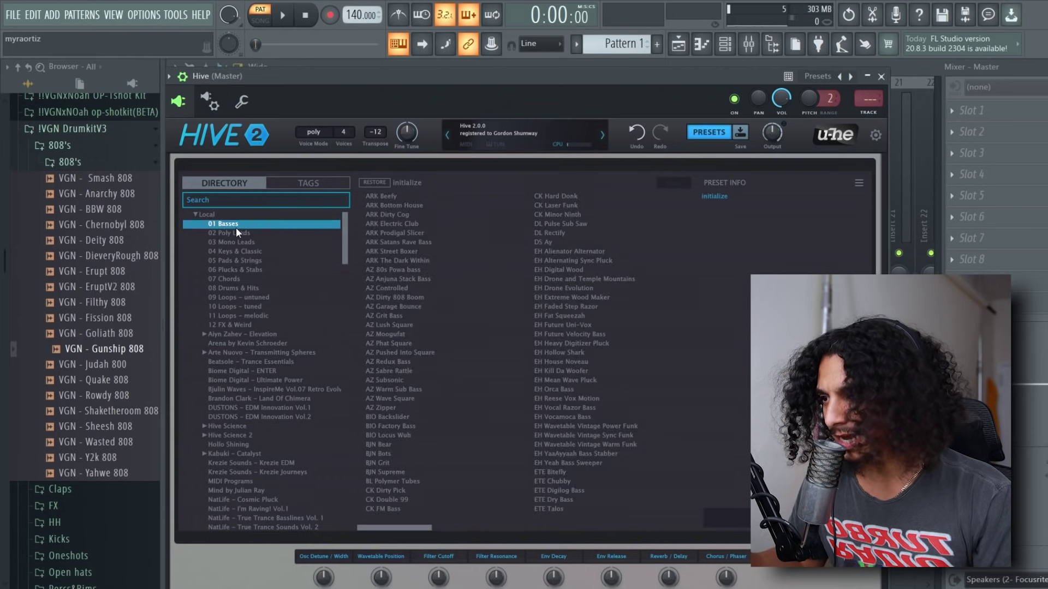
click(433, 528)
click(397, 363)
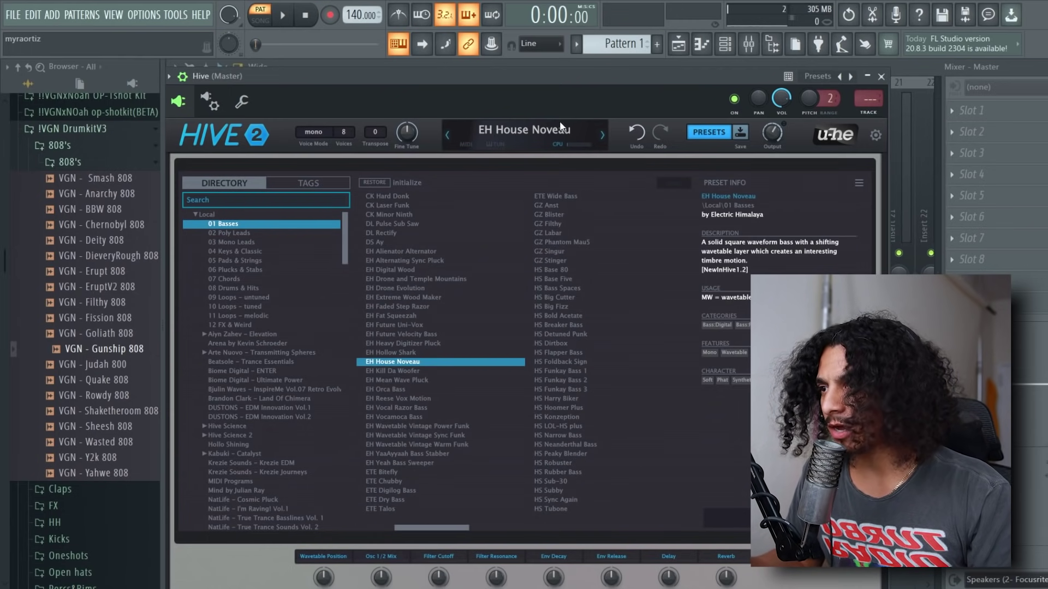
click(703, 46)
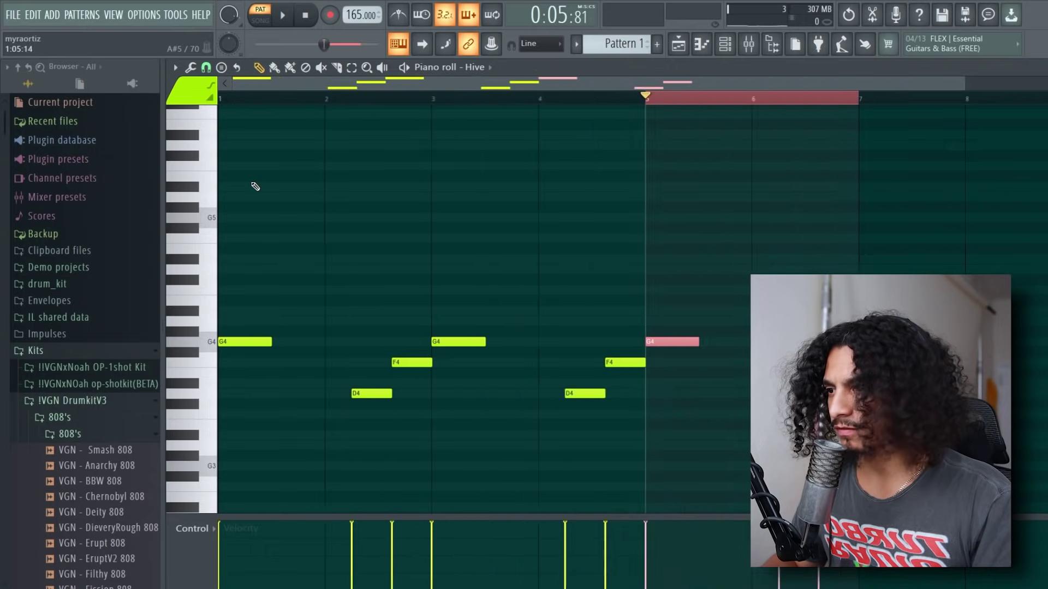
- Raise the later copies of the D–F–G phrase an octave and start playback from bar 3
mouse_move(748, 435)
mouse_down()
mouse_move(443, 281)
mouse_move(465, 271)
mouse_up()
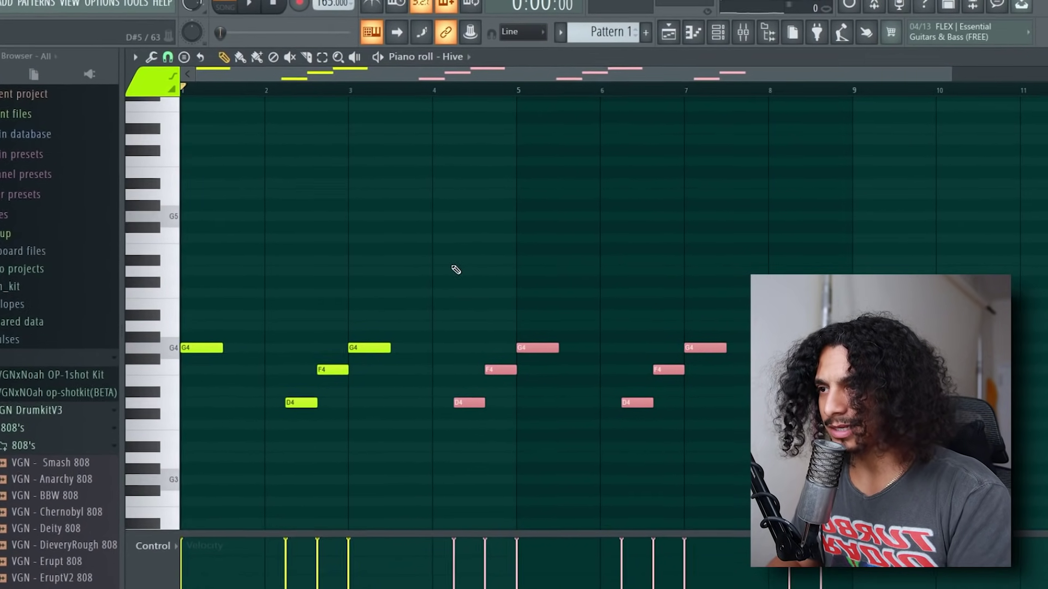
key(ctrl+Up)
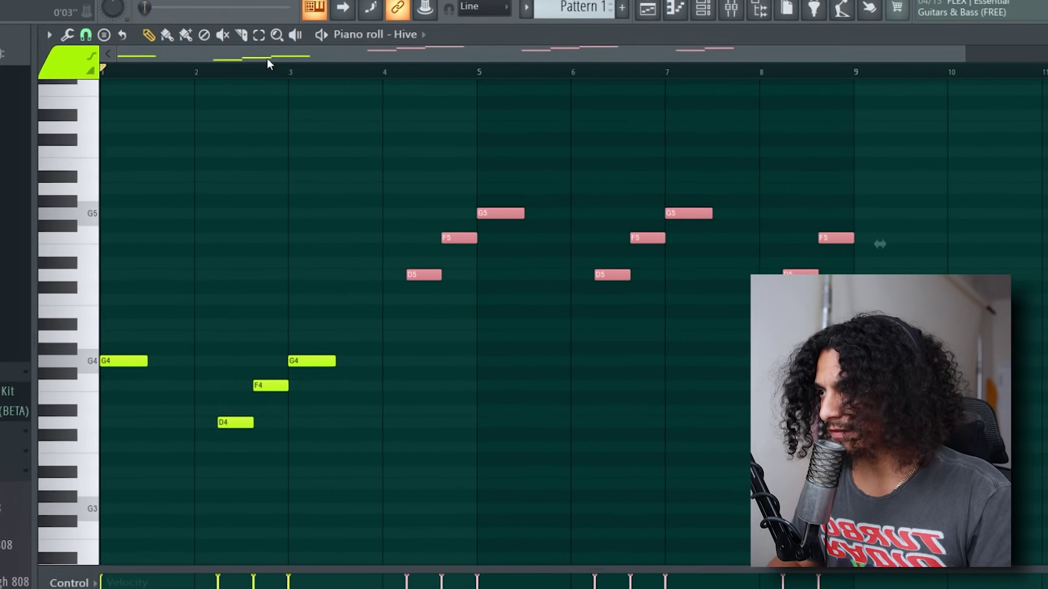
click(268, 63)
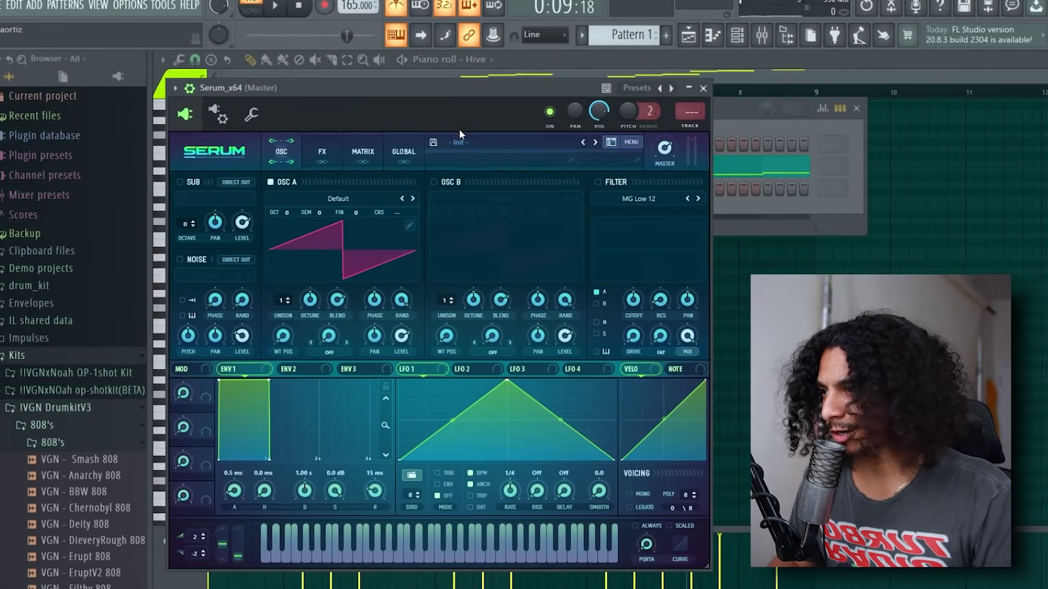
- Load the BS - Ken preset from Serum's Hysteria bank
click(459, 129)
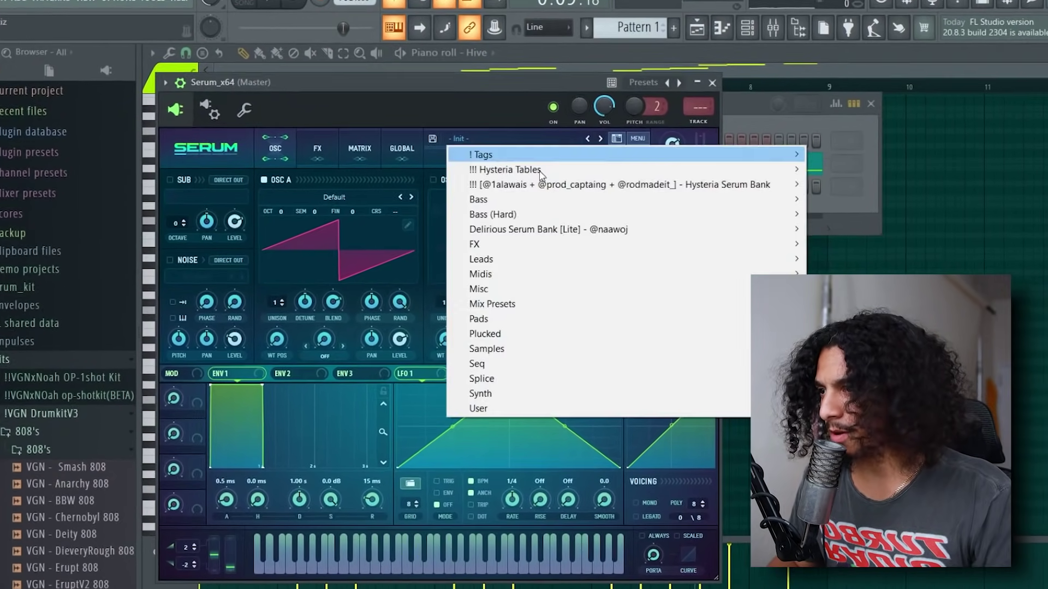
mouse_move(696, 185)
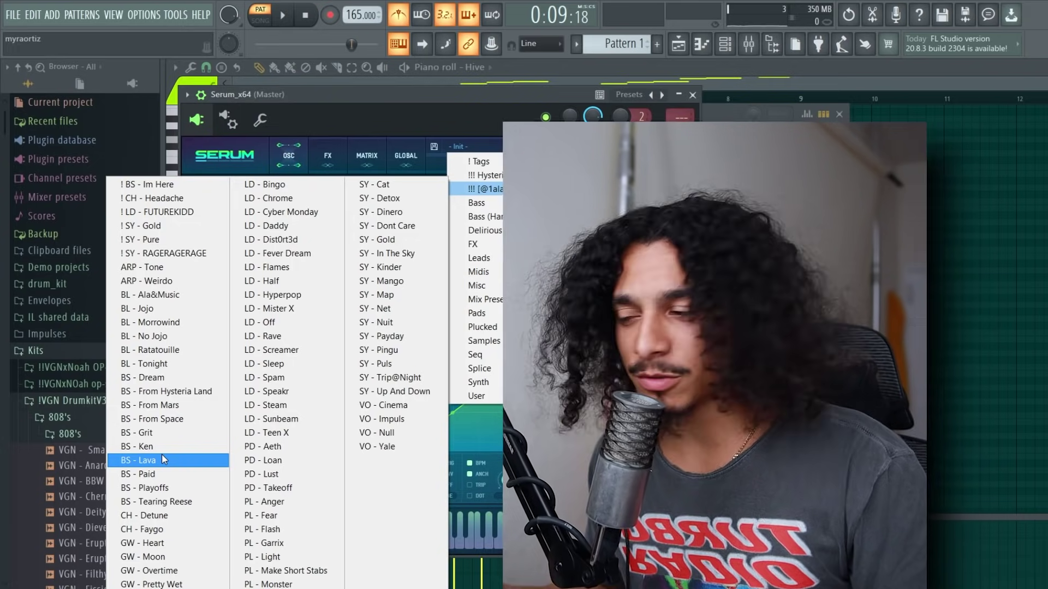
click(140, 446)
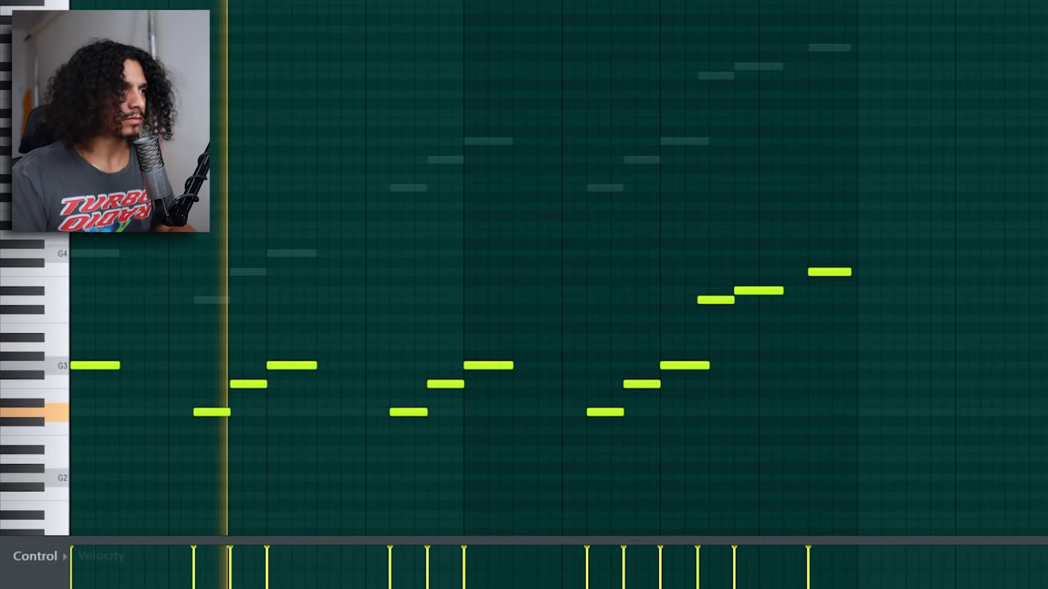
- Drop the melody's last three notes an octave and lengthen one lower-middle note
drag(905, 338, 632, 191)
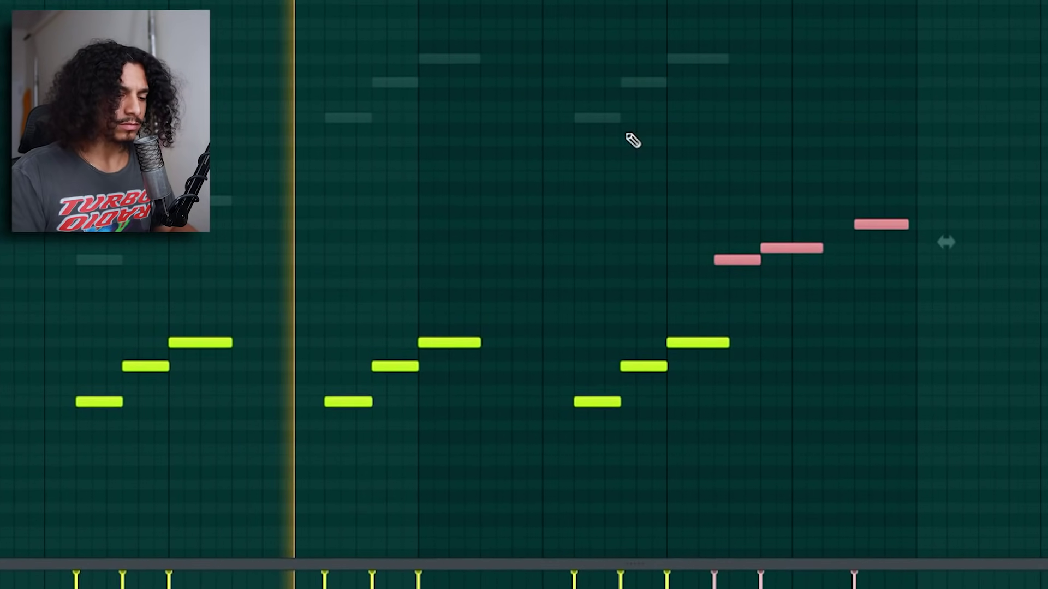
key(ctrl+Down)
key(ctrl+d)
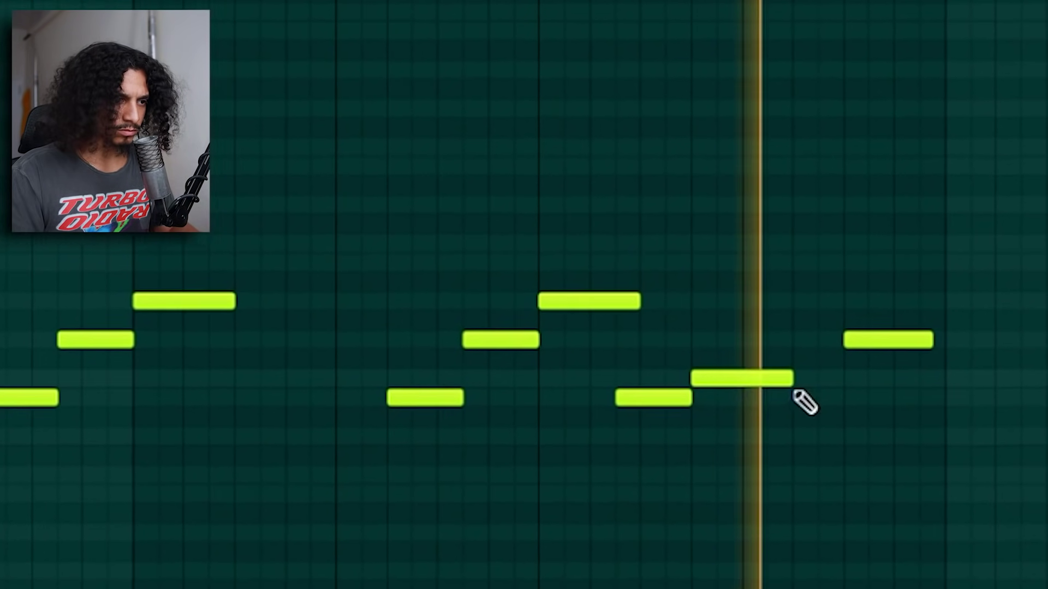
drag(853, 368, 878, 368)
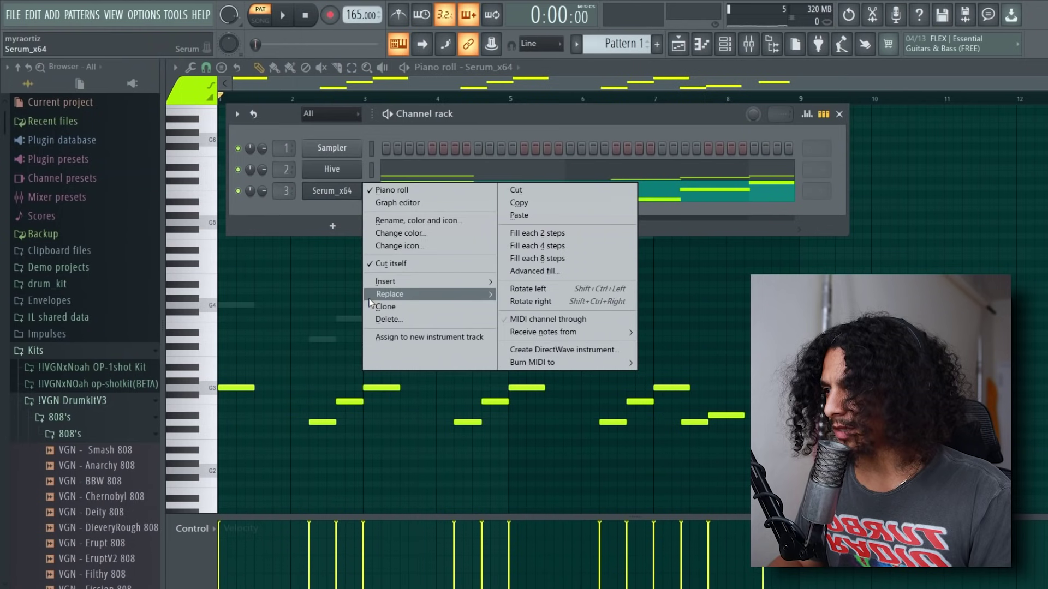
- Clone the Serum channel into Serum_x64 #2 and enable Chorus on its FX page
click(377, 306)
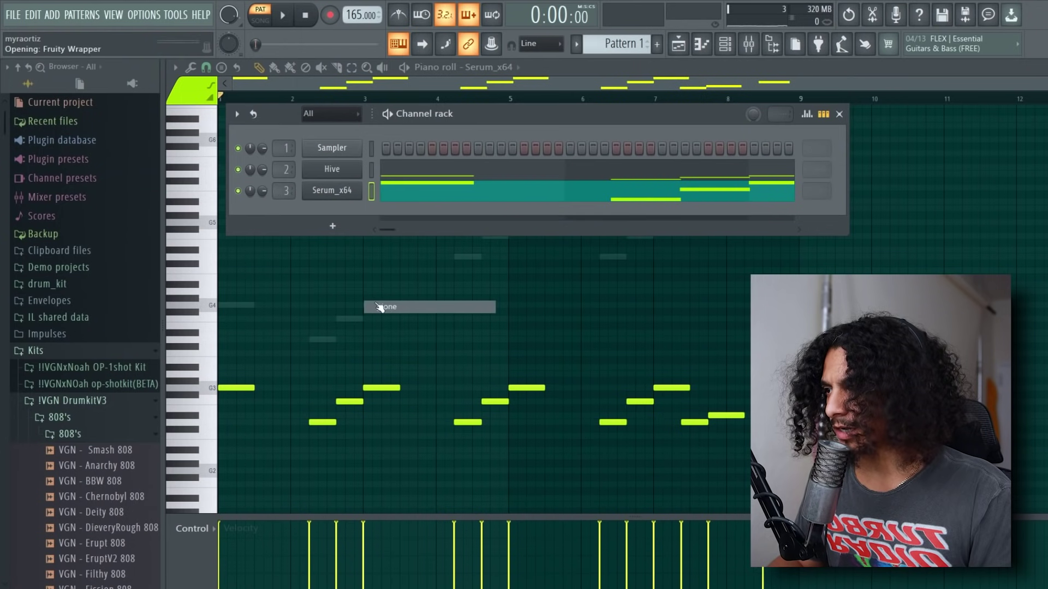
drag(918, 117, 792, 112)
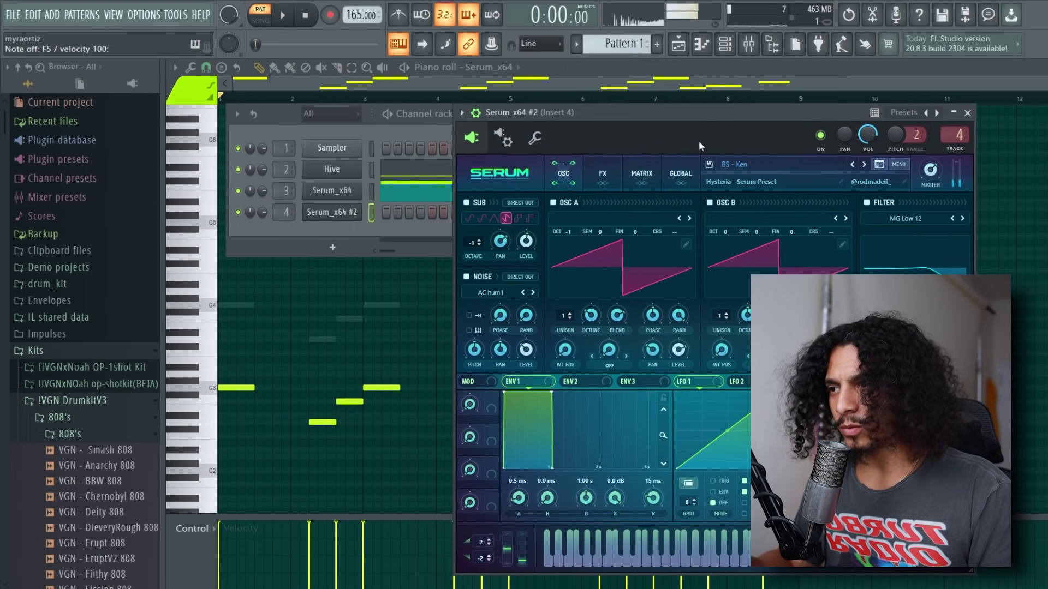
click(603, 182)
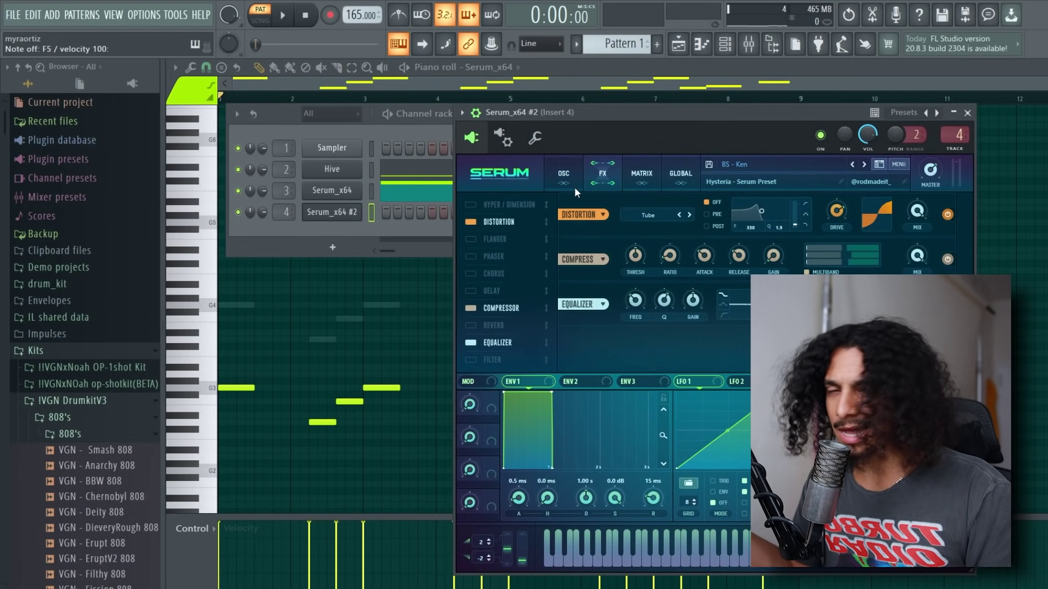
click(469, 274)
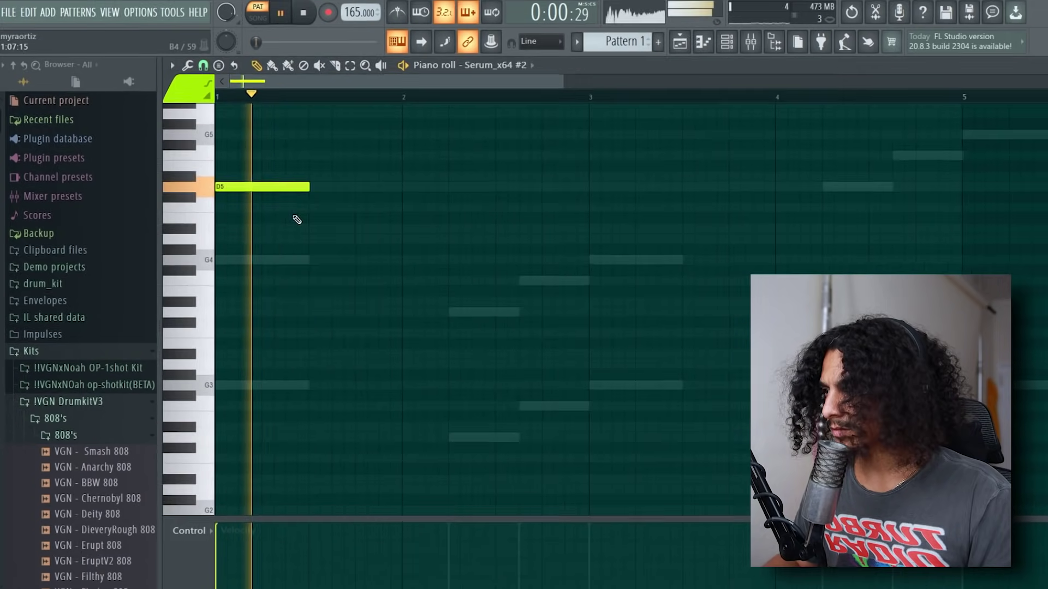
- Draw C5, A#4 and A4 after D5 in Serum_x64 #2's piano roll, replacing a stray G#4
click(322, 207)
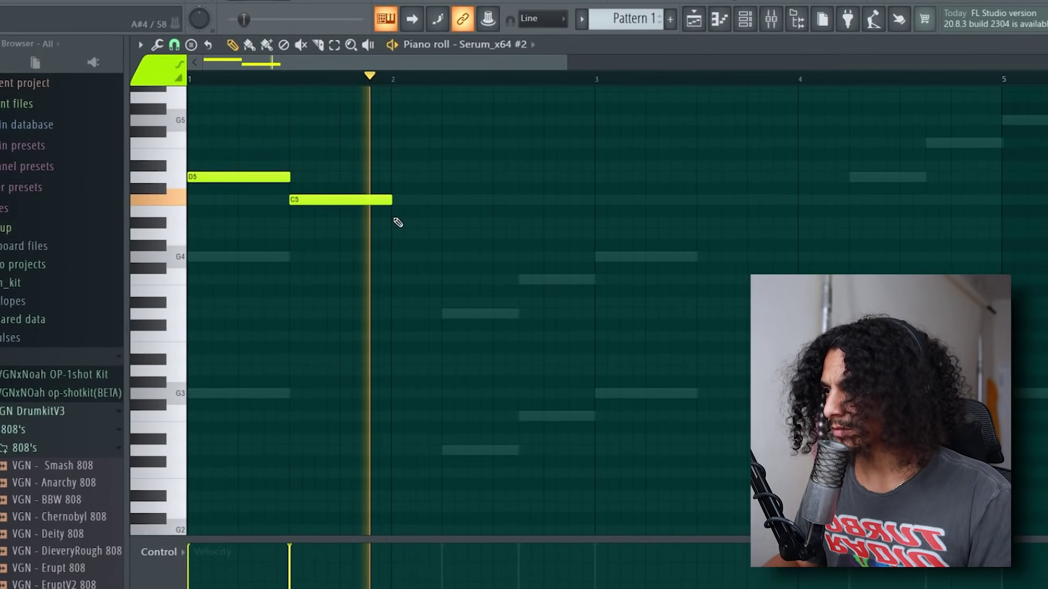
click(389, 219)
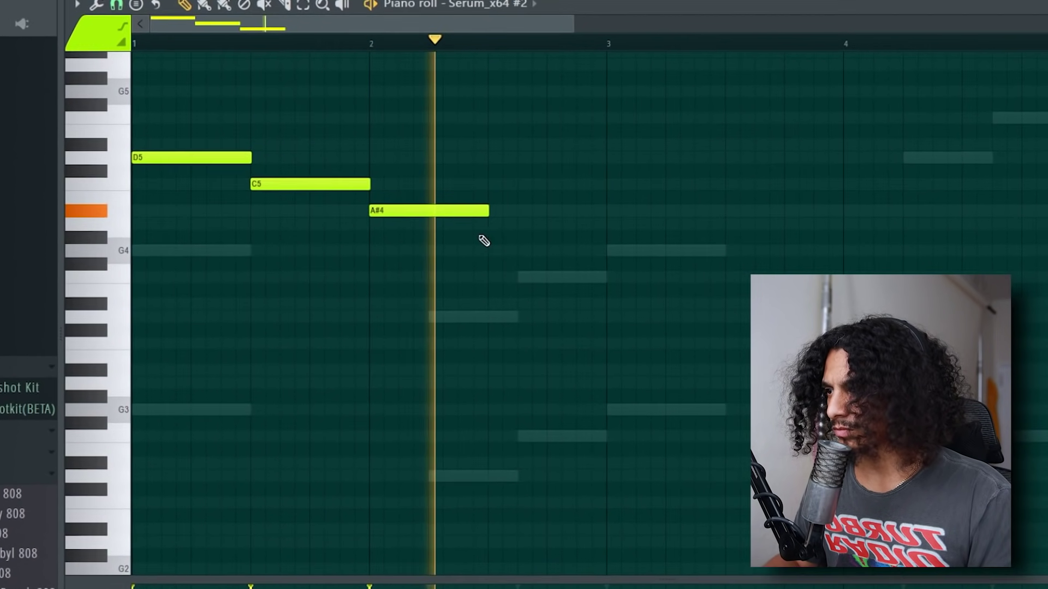
click(494, 242)
right_click(491, 235)
click(487, 222)
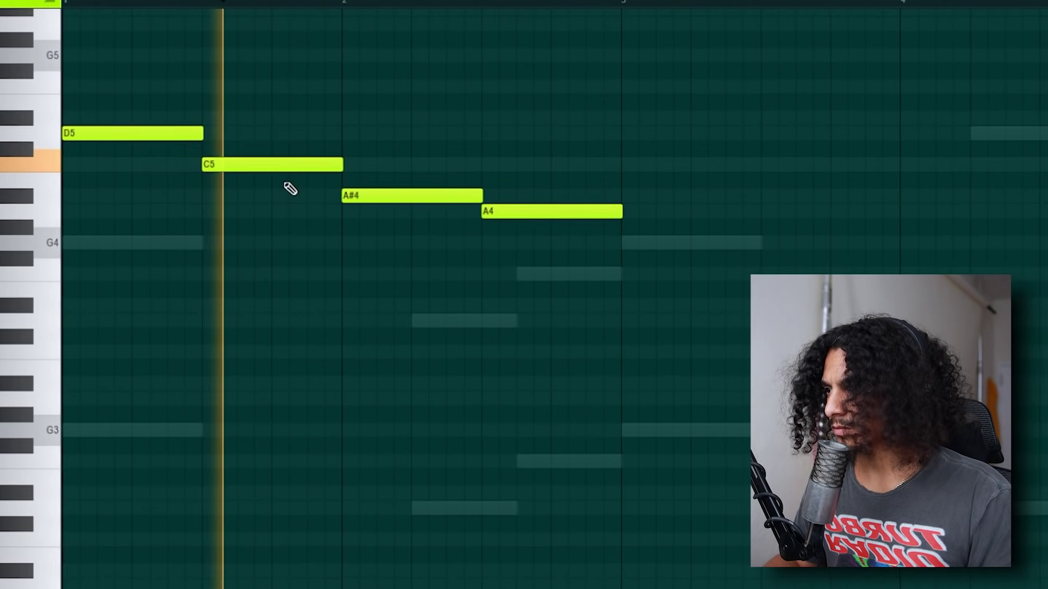
- Select all notes, duplicate the descending phrase with Ctrl+B, and stop playback
scroll(305, 126, down, 3)
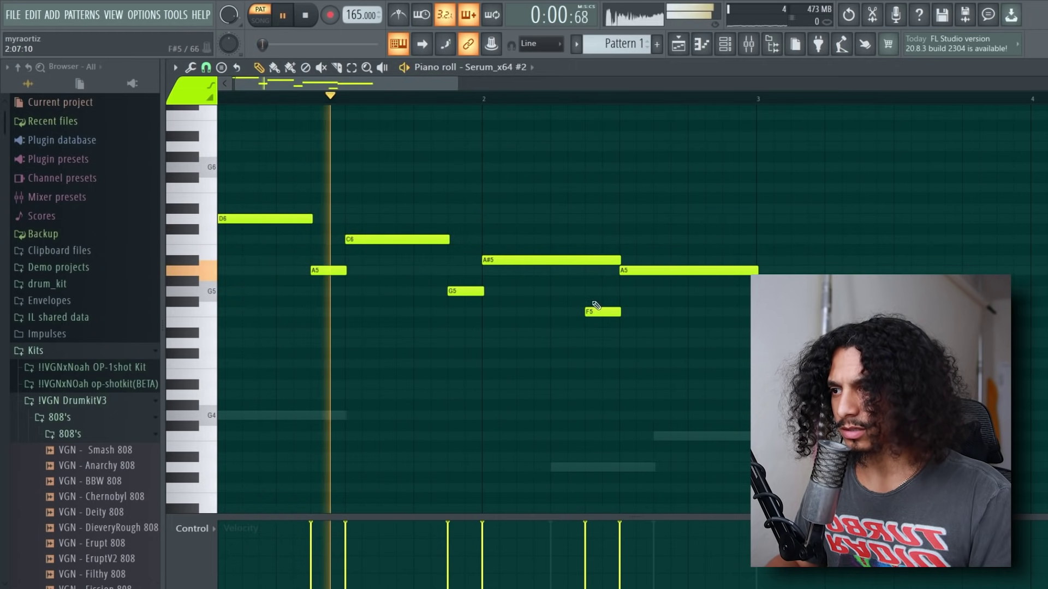
scroll(567, 184, down, 2)
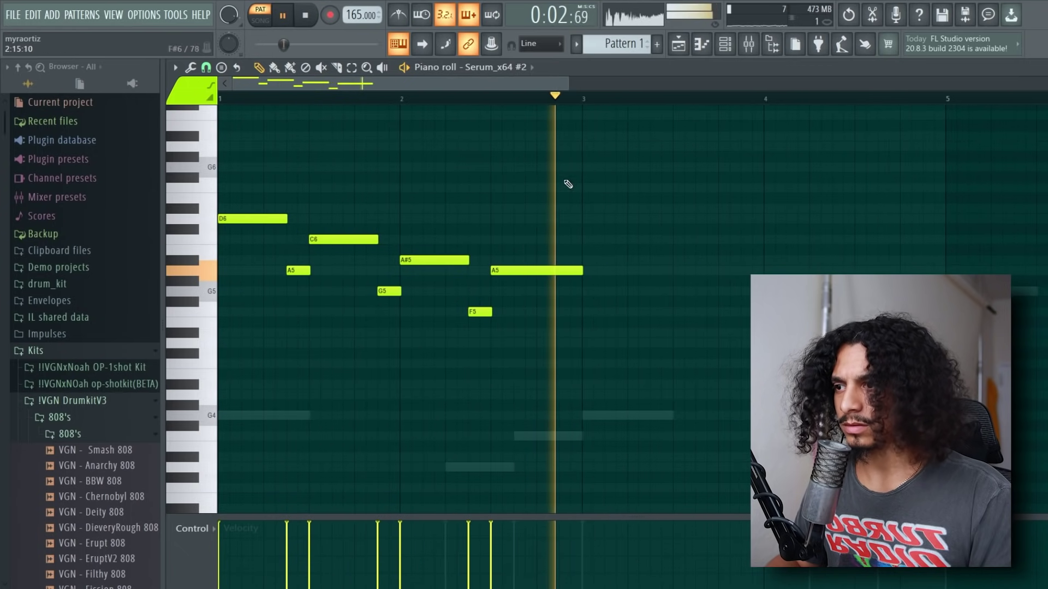
scroll(553, 182, down, 2)
key(ctrl+a)
key(ctrl+b)
key(ctrl+b)
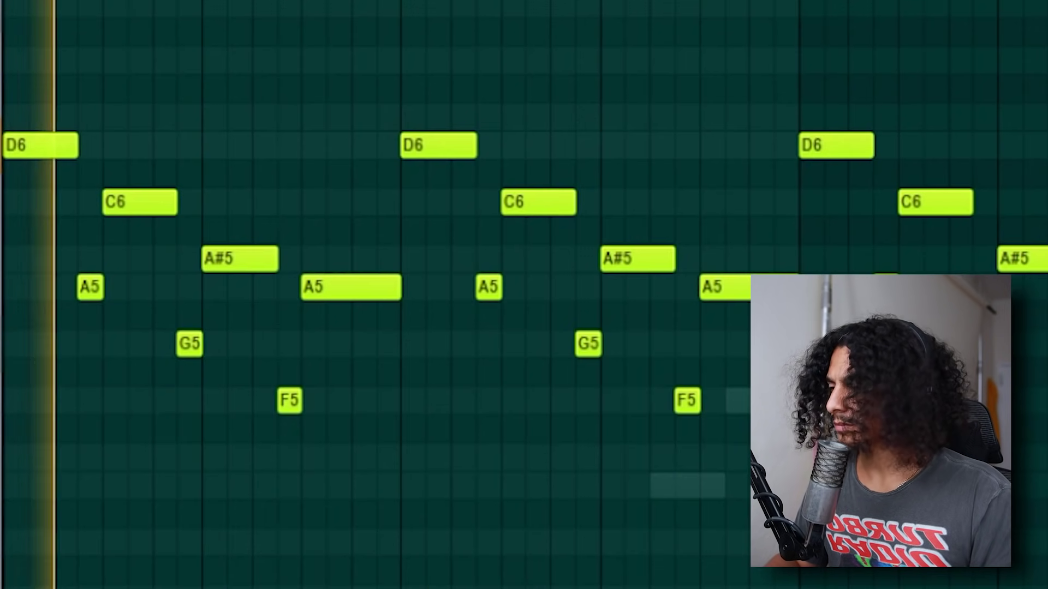
scroll(205, 3, down, 1)
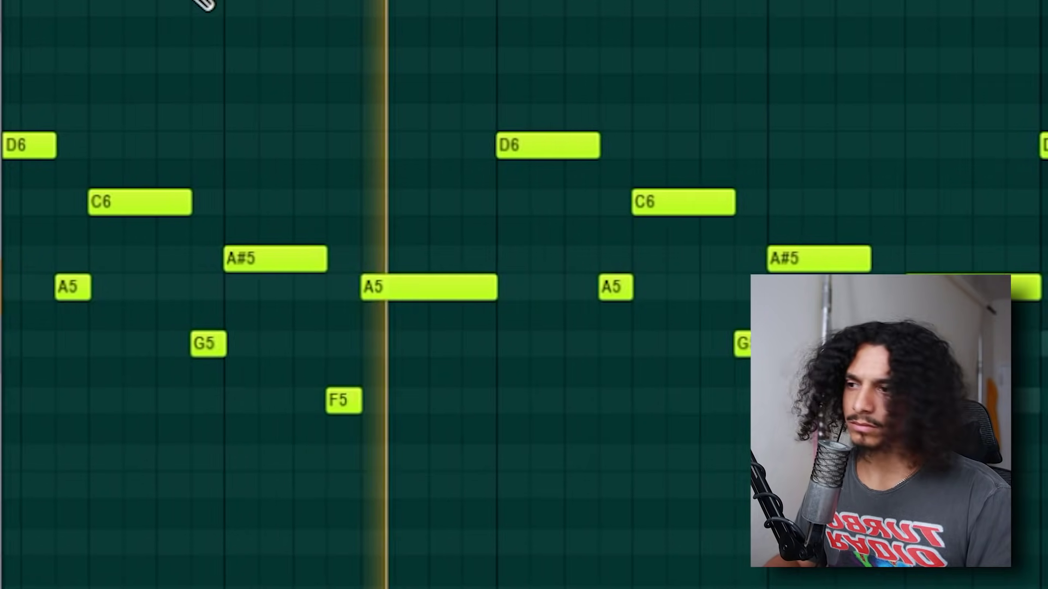
key(space)
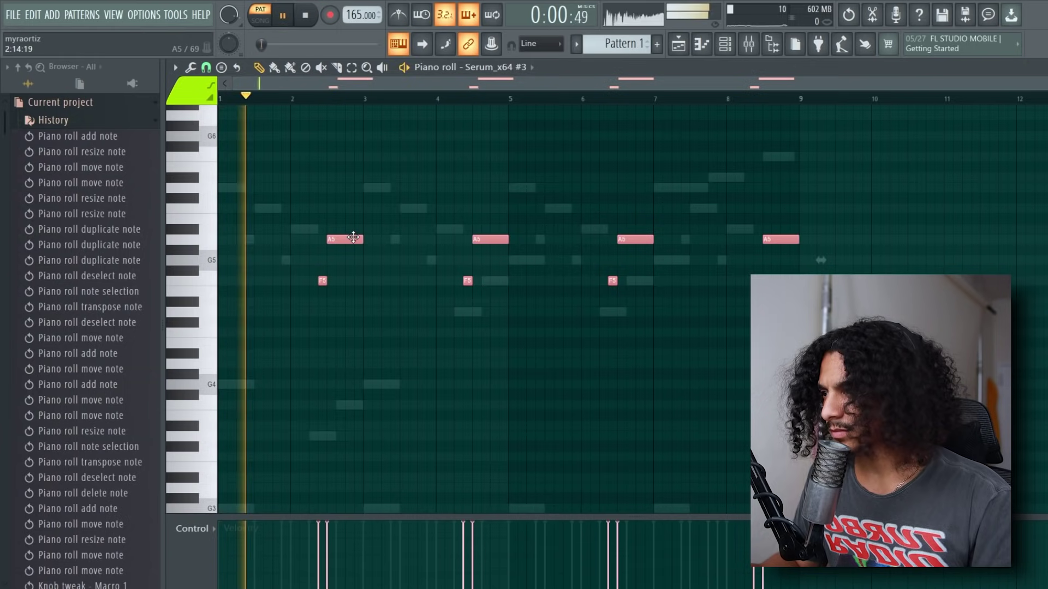
- Load the LD - Half lead preset into Serum_x64 #3 from the Channel rack
key(ctrl+d)
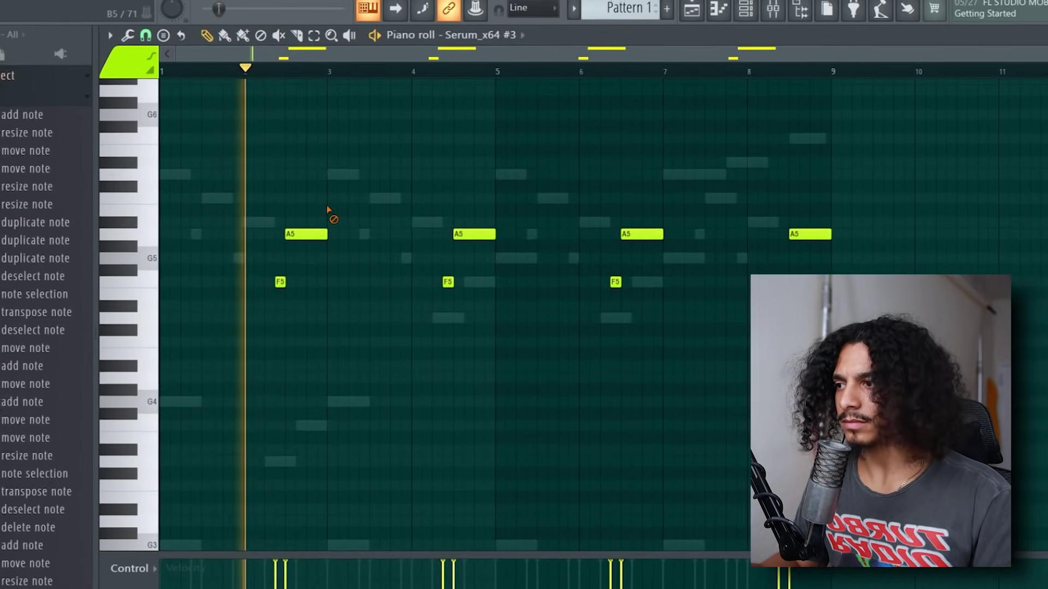
key(F6)
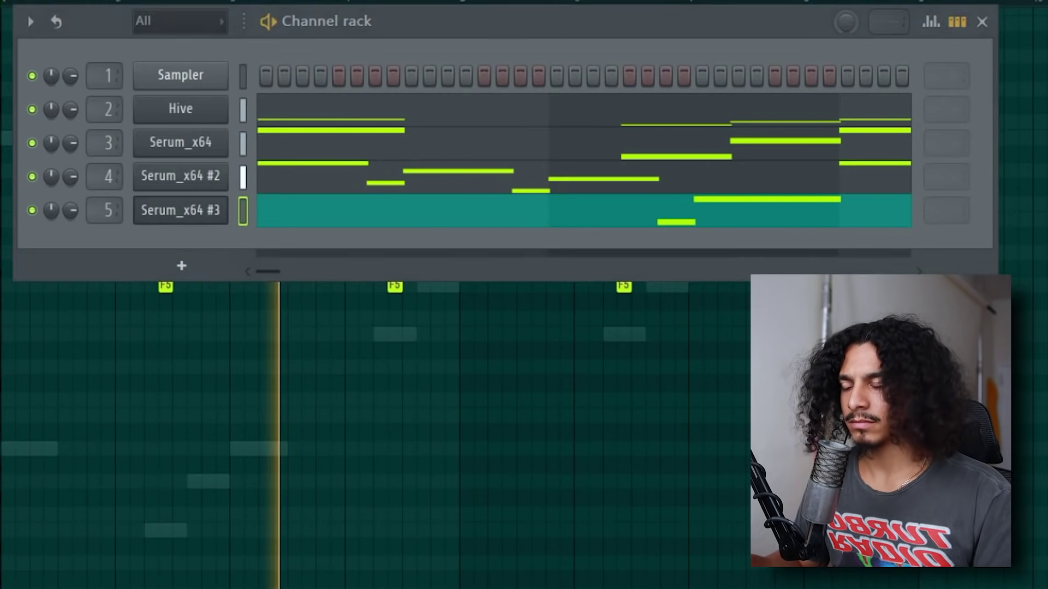
click(210, 220)
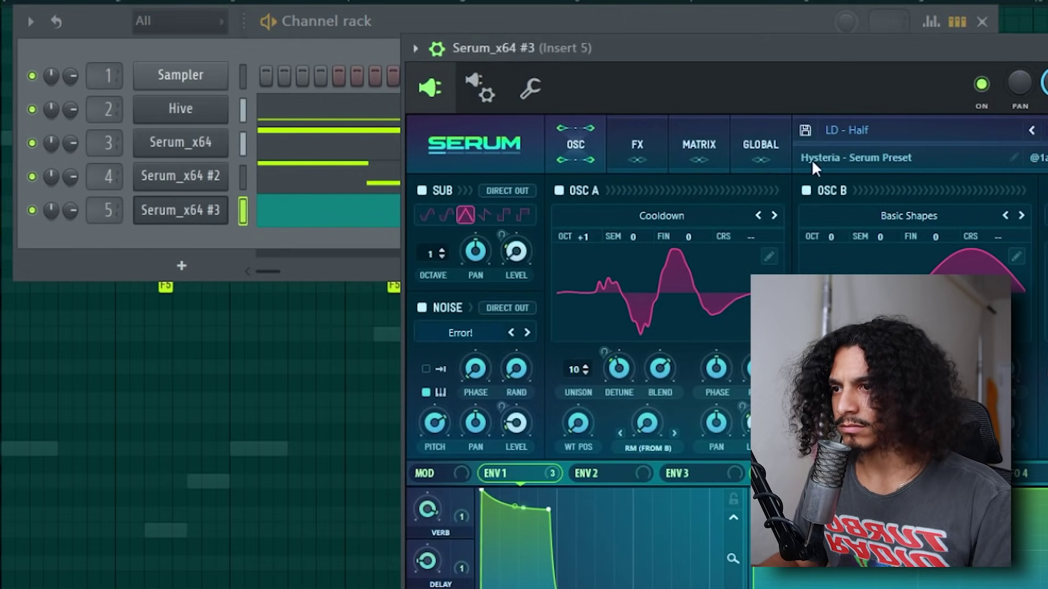
click(844, 132)
mouse_move(884, 203)
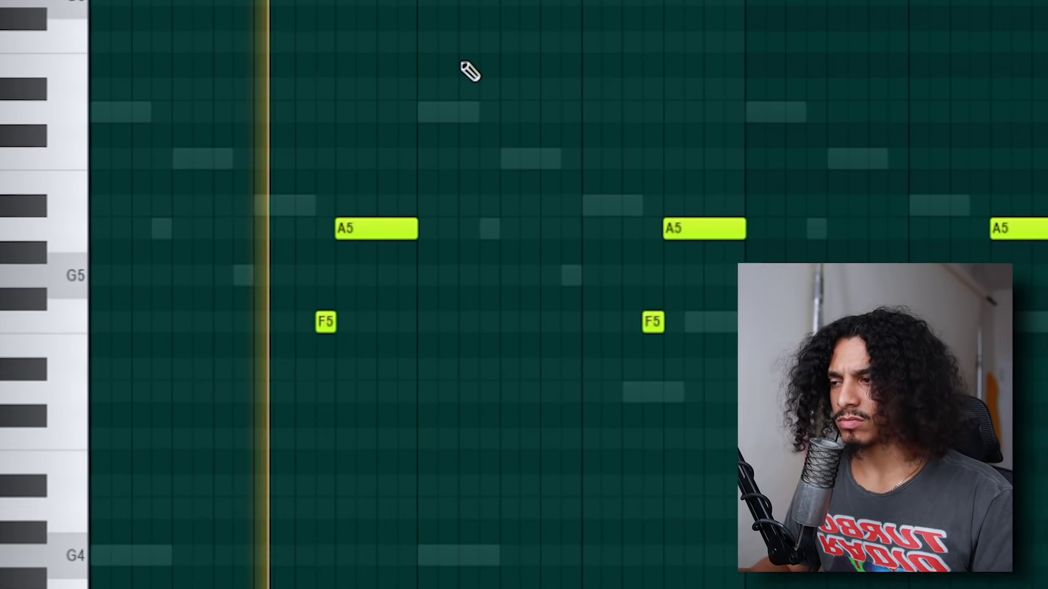
key(F6)
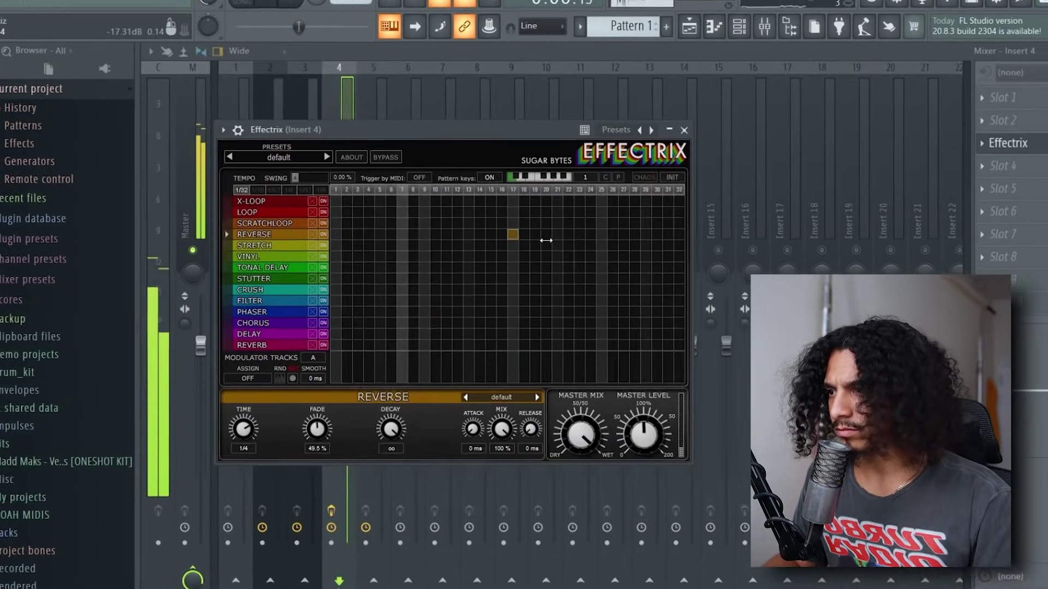
- Reshape Effectrix's Reverse block over steps 17–24 and extend X-Loop to step 25
drag(546, 240, 548, 237)
right_click(540, 235)
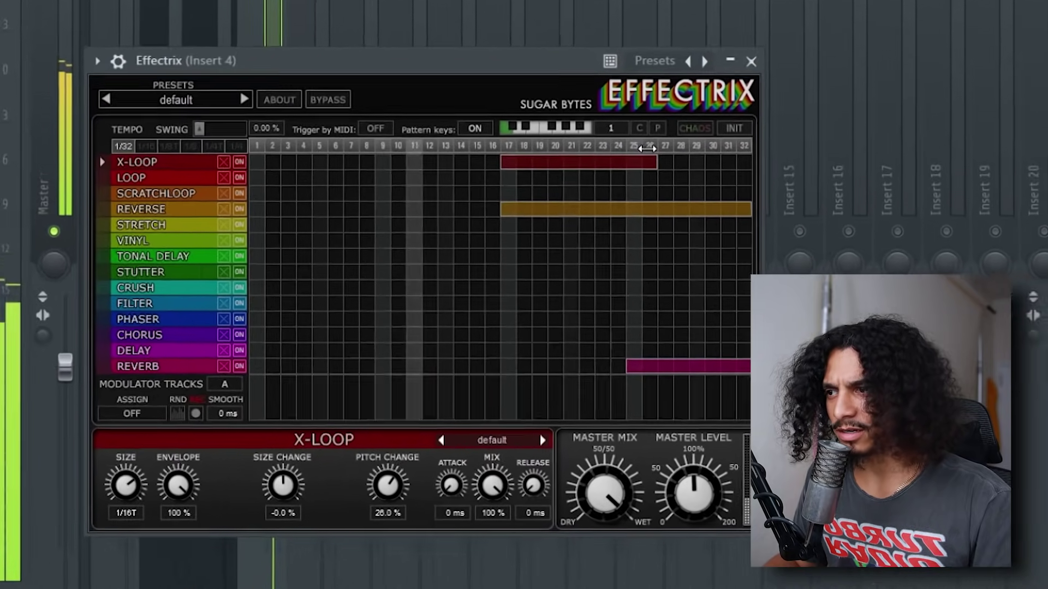
drag(643, 140, 660, 140)
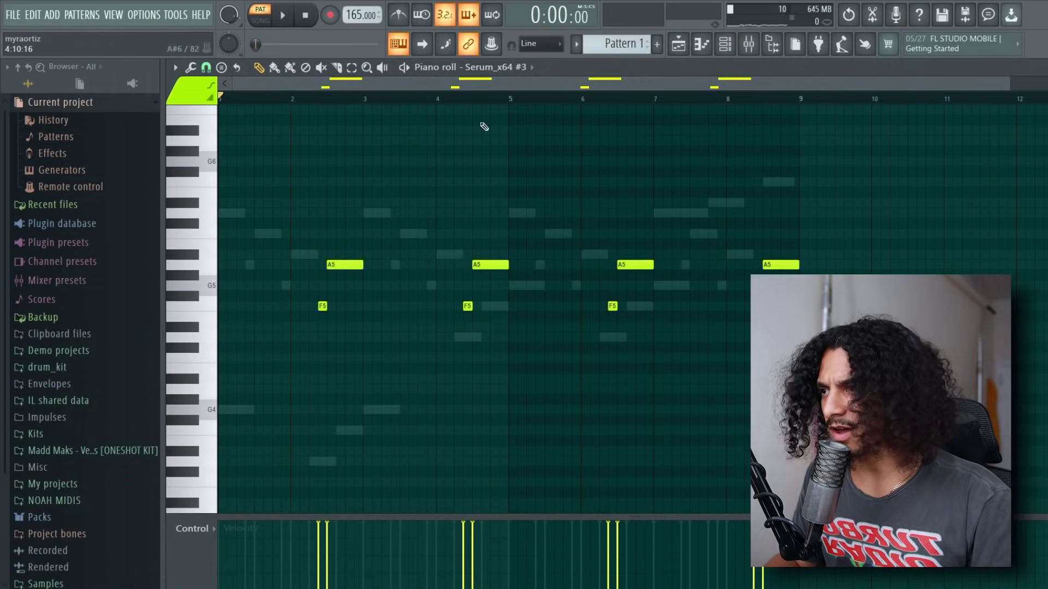
- Show Serum_x64 #2's notes in the piano roll and play the pattern
click(503, 68)
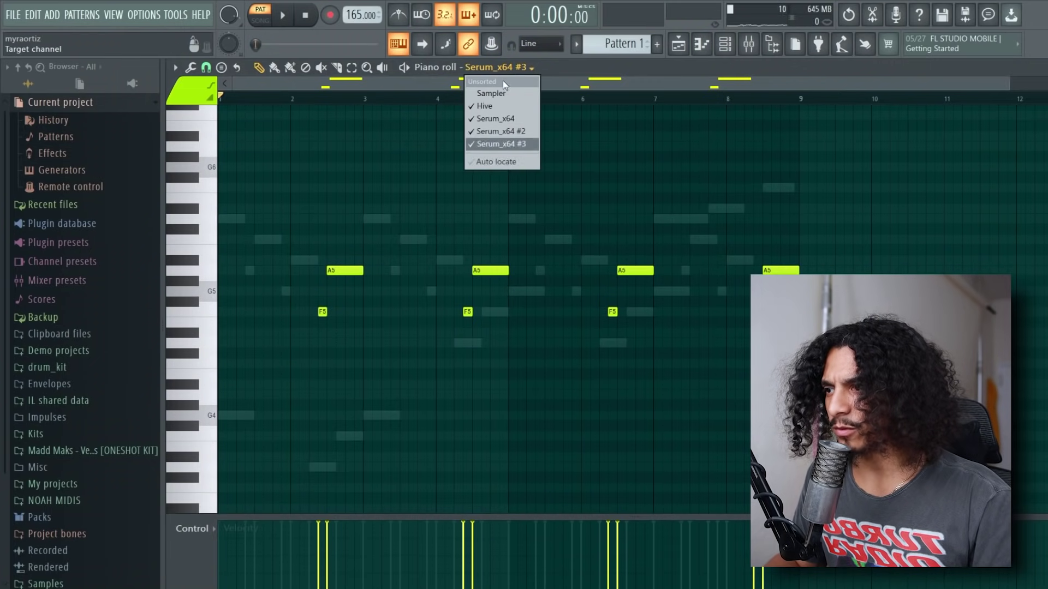
click(513, 119)
key(space)
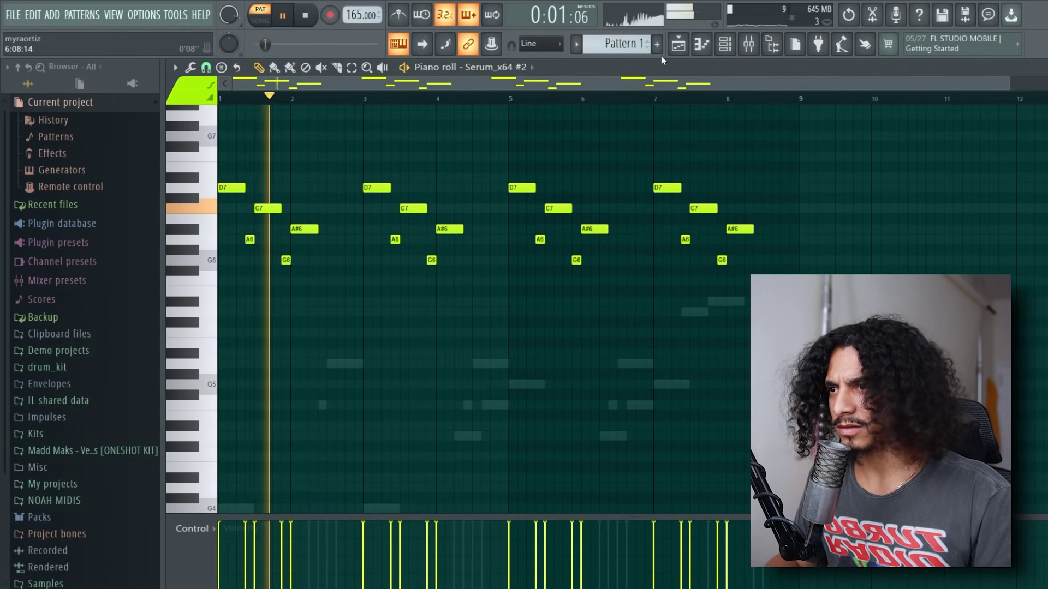
- Switch to Serum_x64 #3's notes and lower its four A4 notes to G4
click(726, 48)
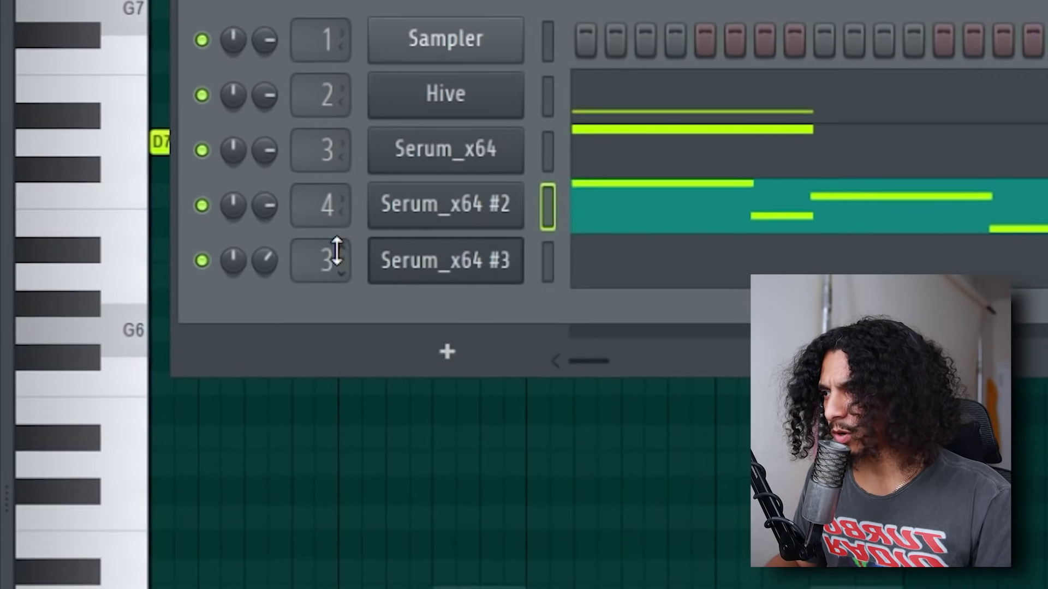
scroll(285, 233, down, 1)
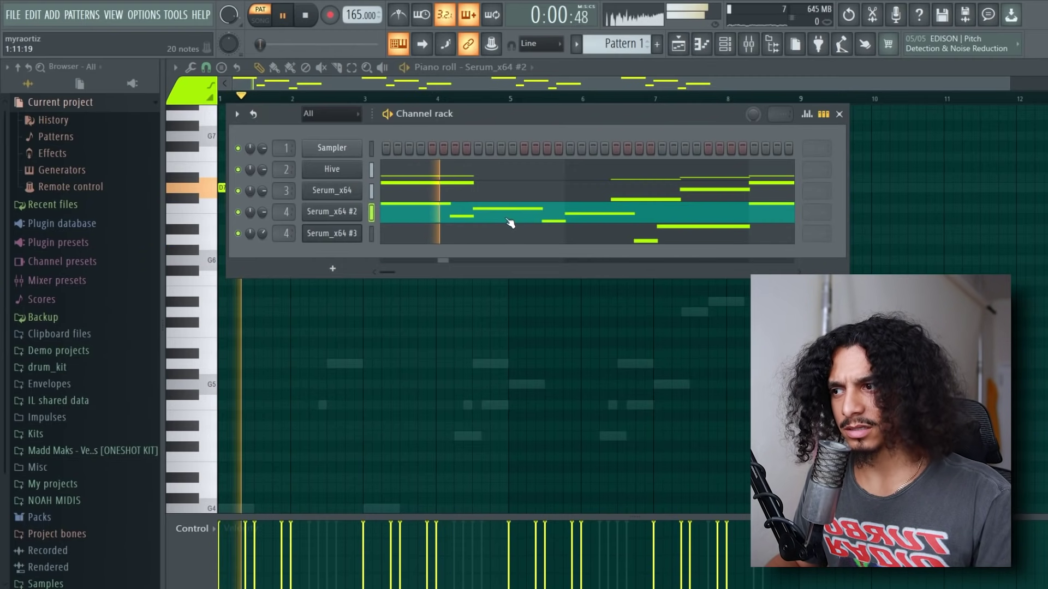
click(509, 222)
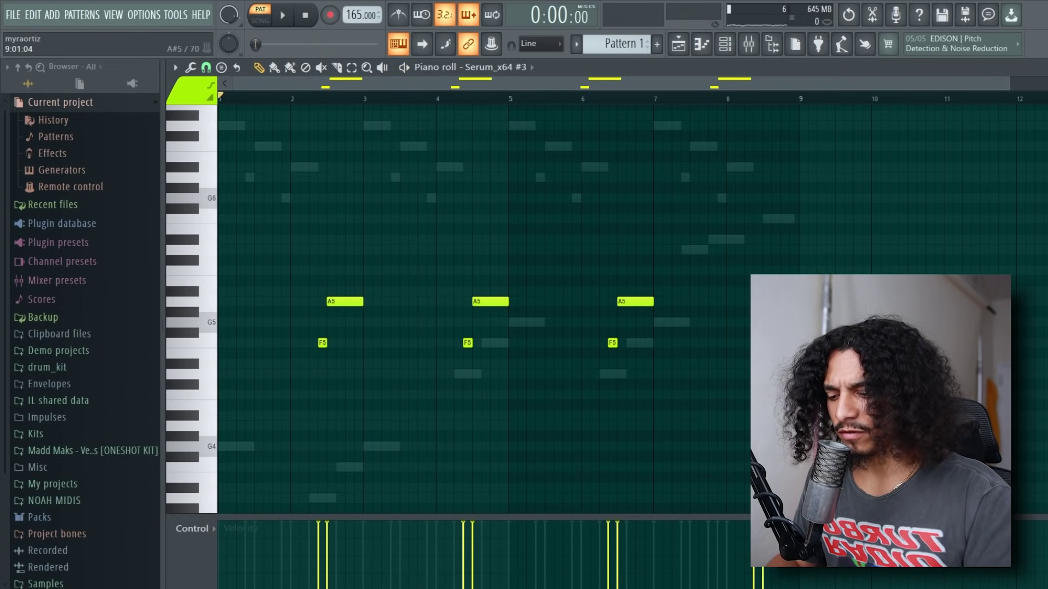
scroll(421, 197, down, 5)
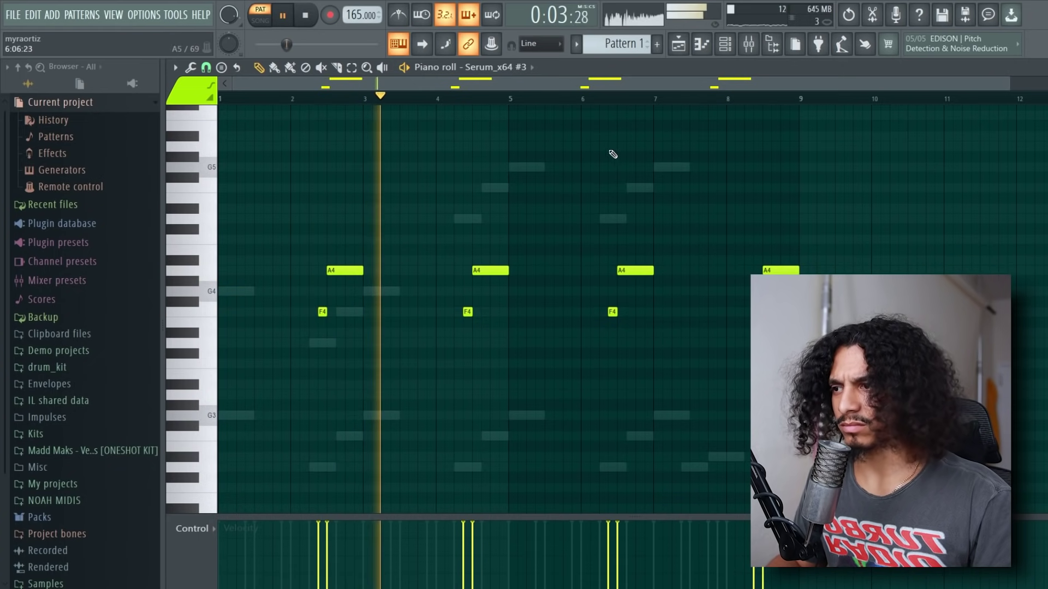
drag(872, 286, 274, 224)
key(space)
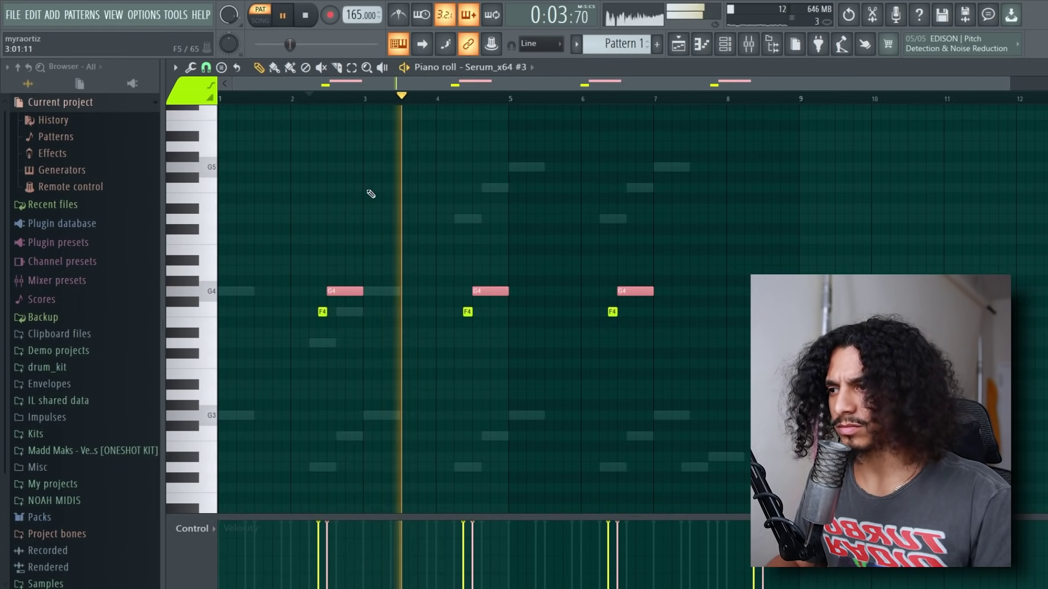
scroll(629, 164, up, 2)
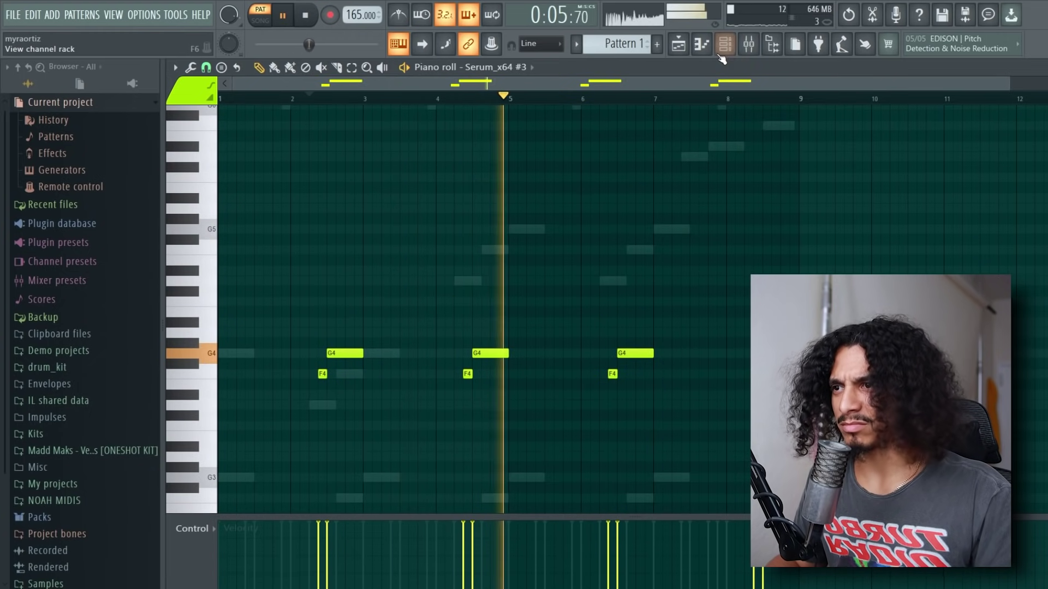
click(719, 54)
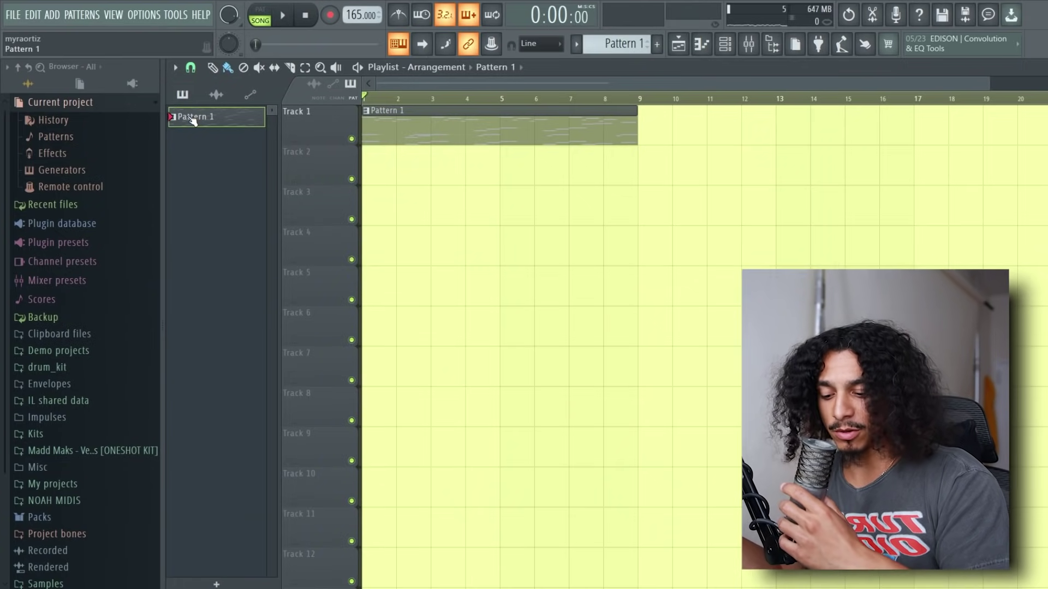
- Load the Synth - Dont Cry preset into the new Serum_x64 #4 channel
key(F6)
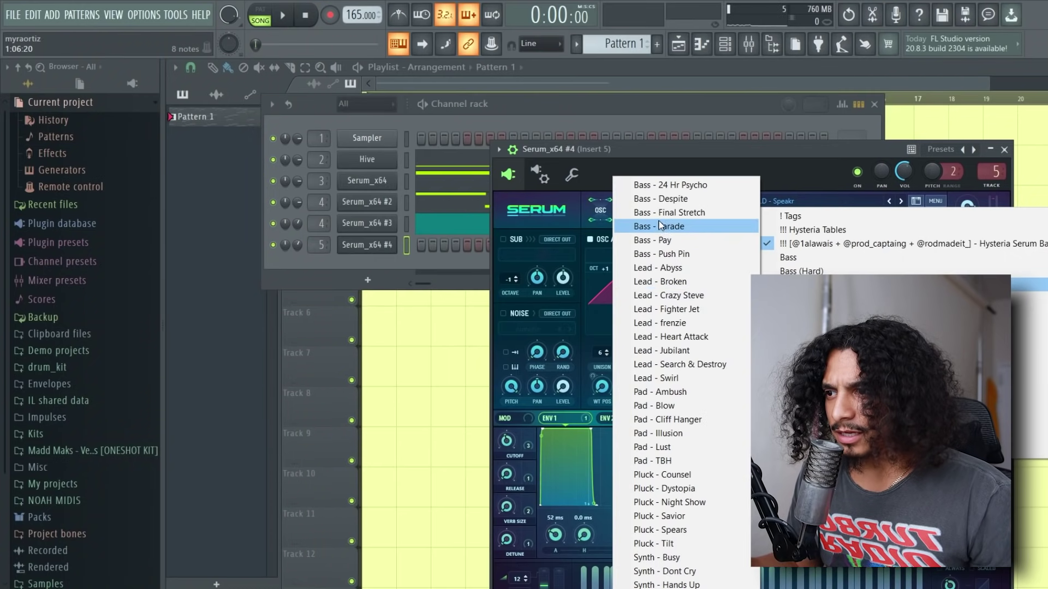
click(663, 268)
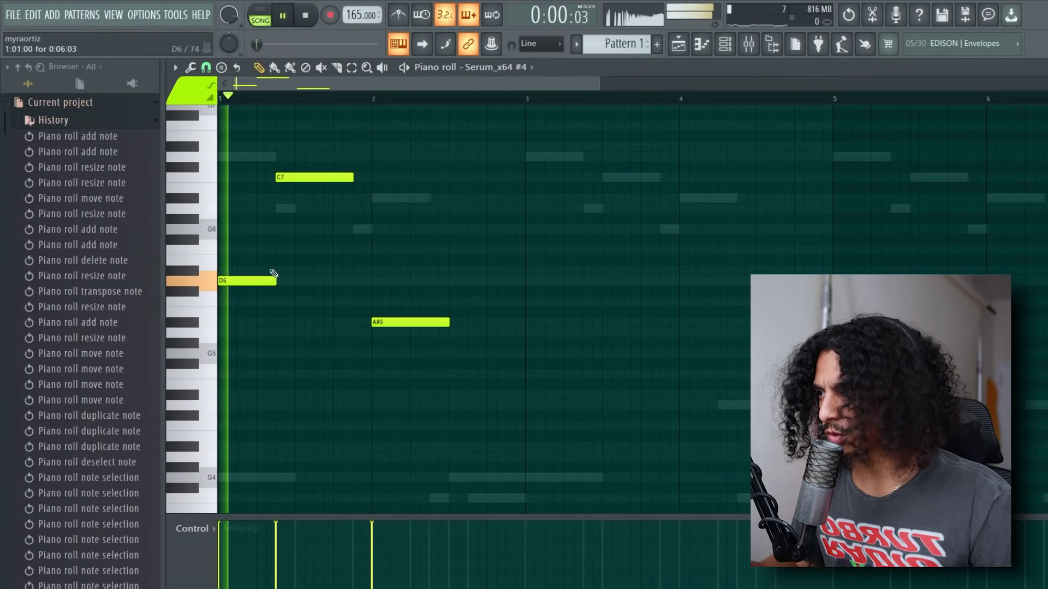
scroll(273, 273, up, 3)
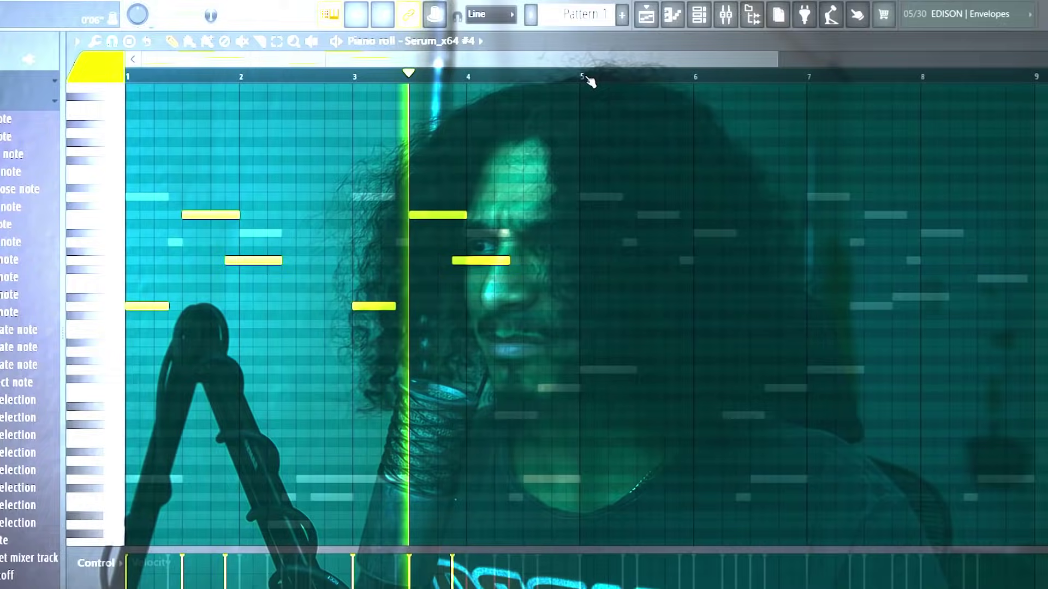
- Duplicate Serum #4's first four bars into bars 5–9 with Ctrl+B and play it back
drag(594, 83, 375, 84)
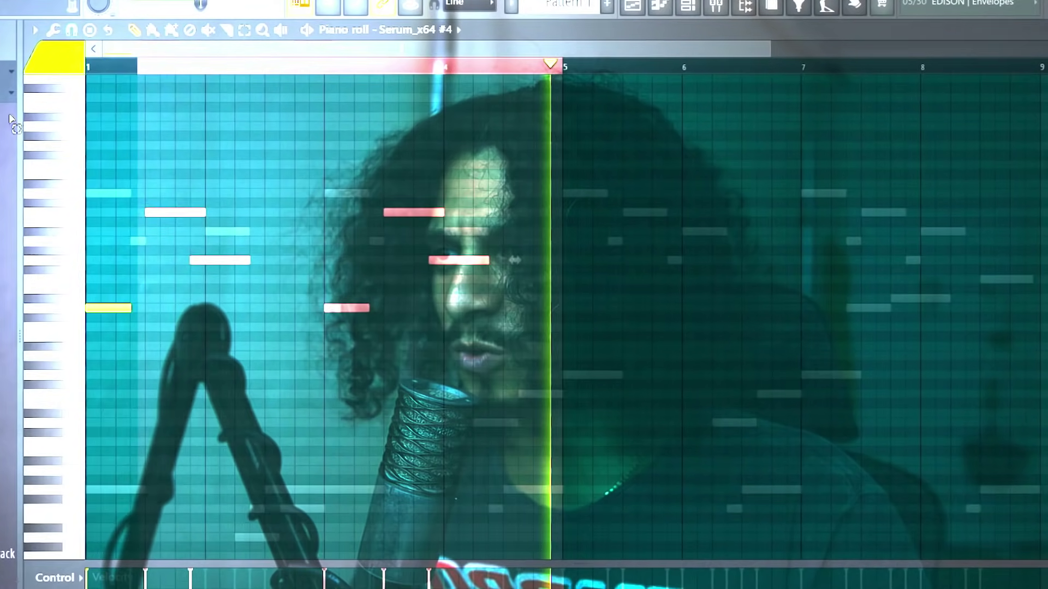
key(ctrl+b)
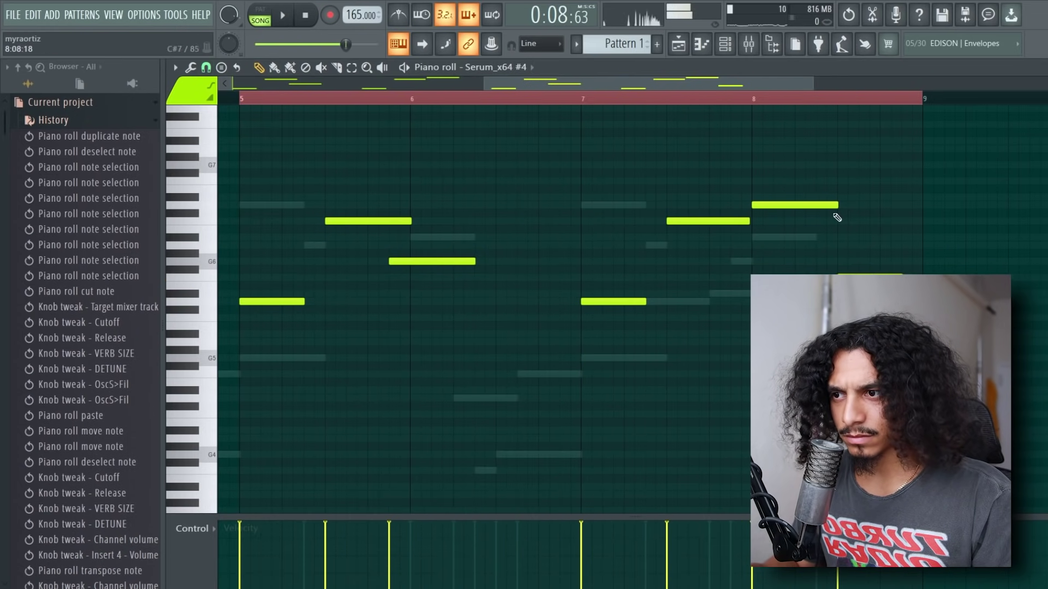
key(space)
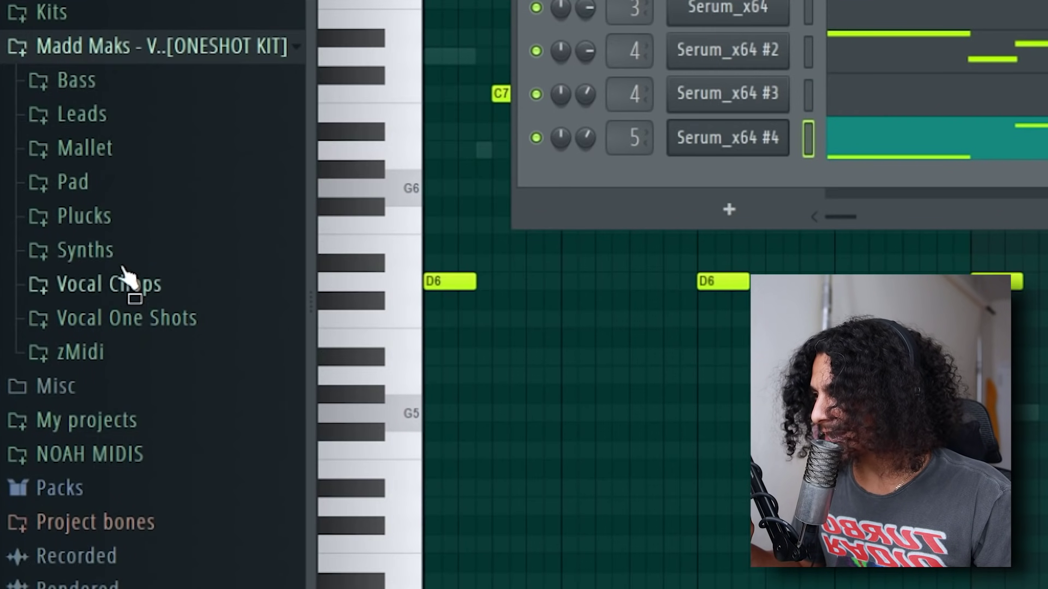
- Preview the eerie vocal chops and place the Part_1 chop on Track 2
click(167, 288)
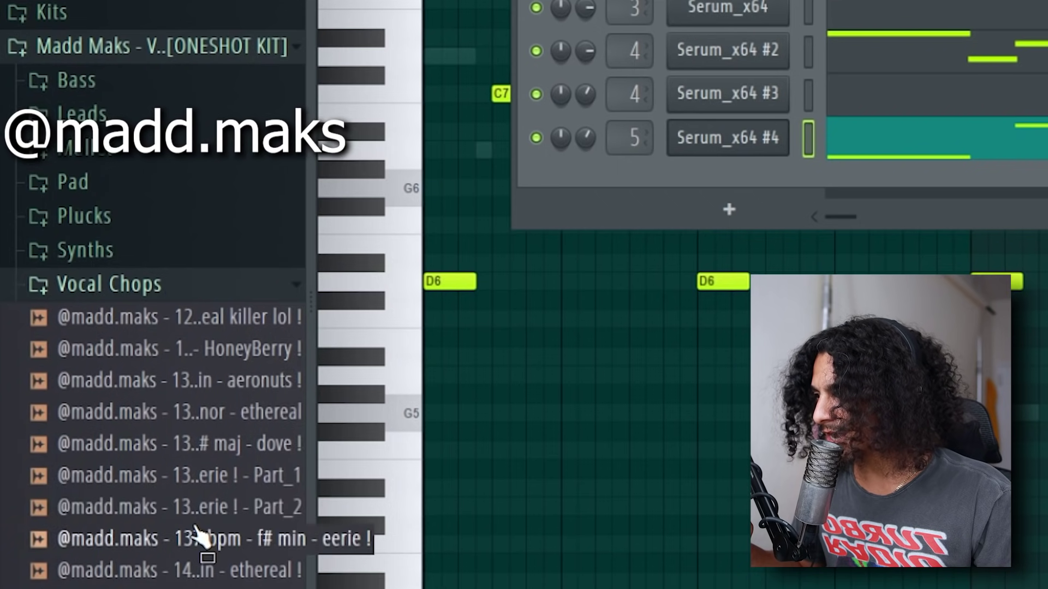
click(196, 506)
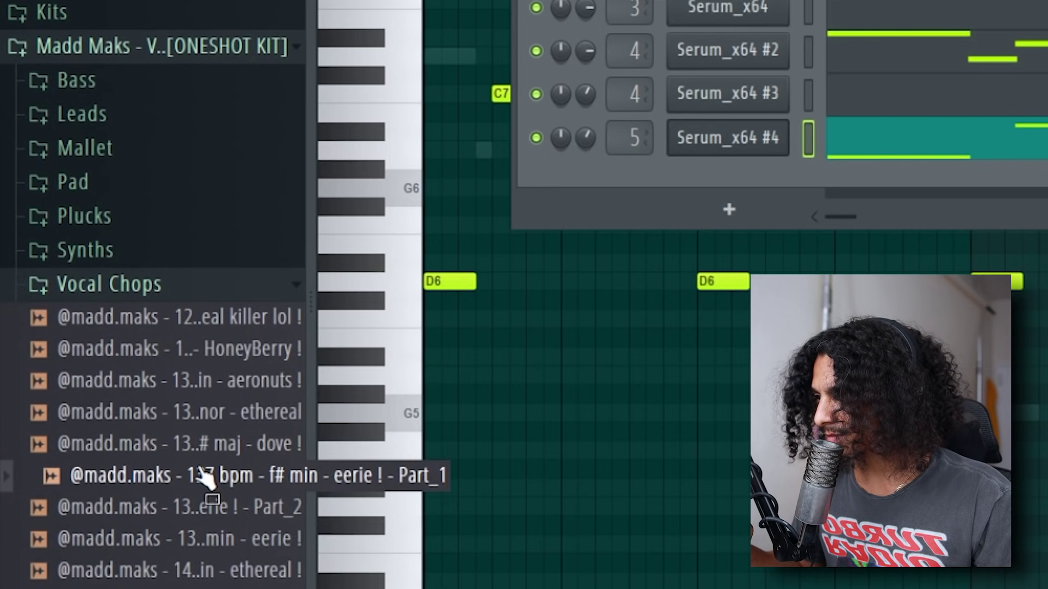
drag(205, 481, 510, 231)
- Set the vocal chop's time-stretch mode to Stretch and lower its pitch slightly
double_click(491, 163)
click(660, 325)
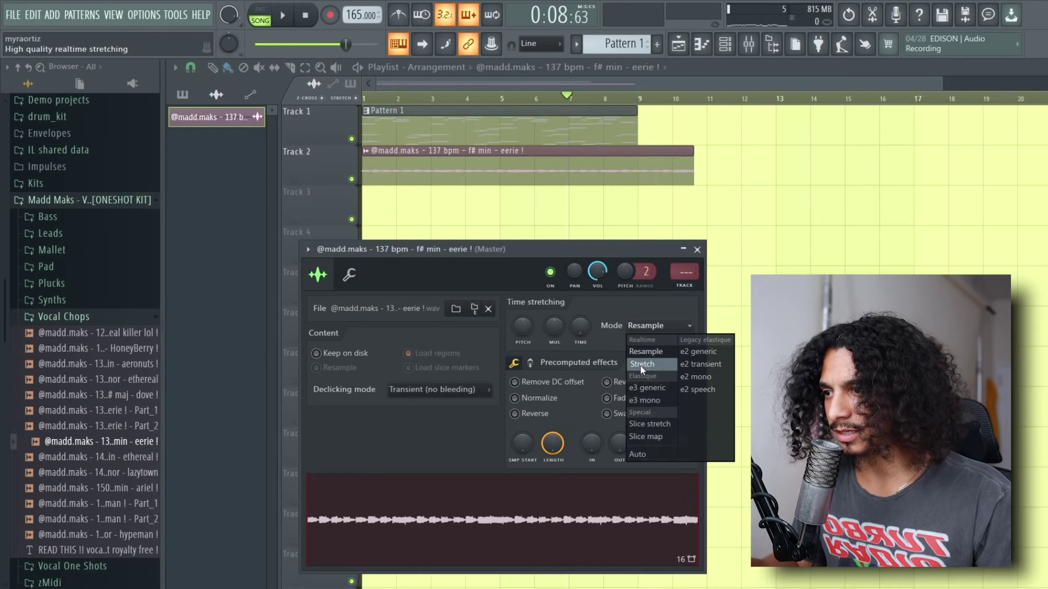
click(641, 365)
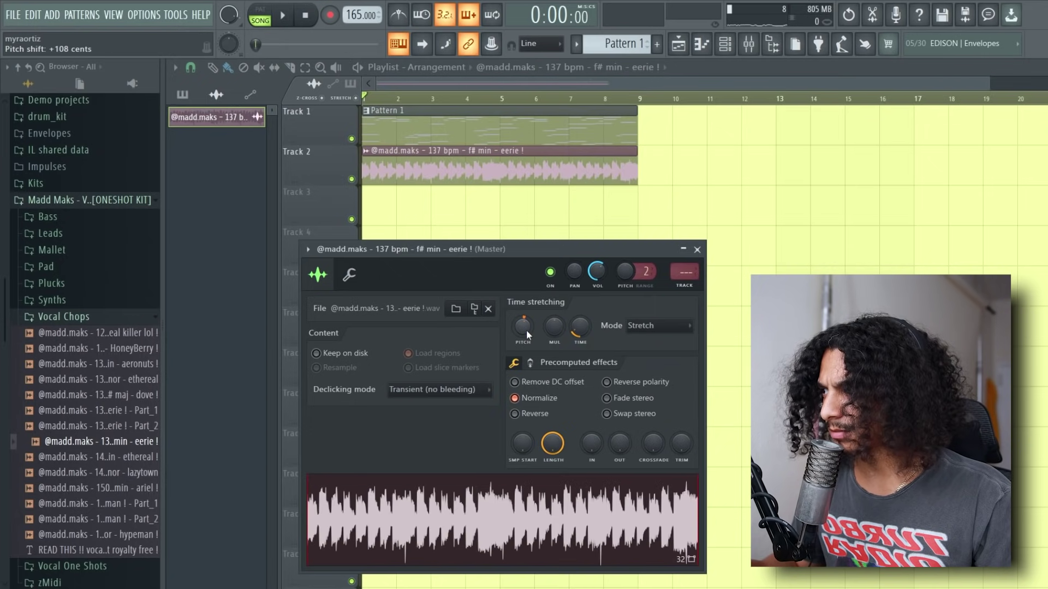
drag(527, 329, 526, 339)
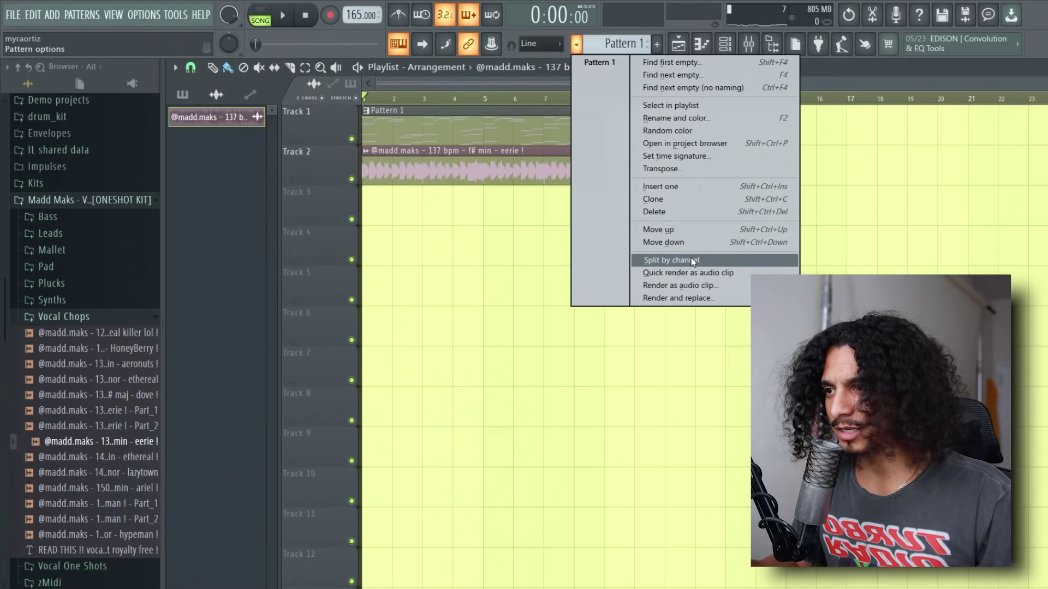
- Save the second Insert 5 clip as its own unique sample, 'Insert 5 - Part_1'
click(504, 155)
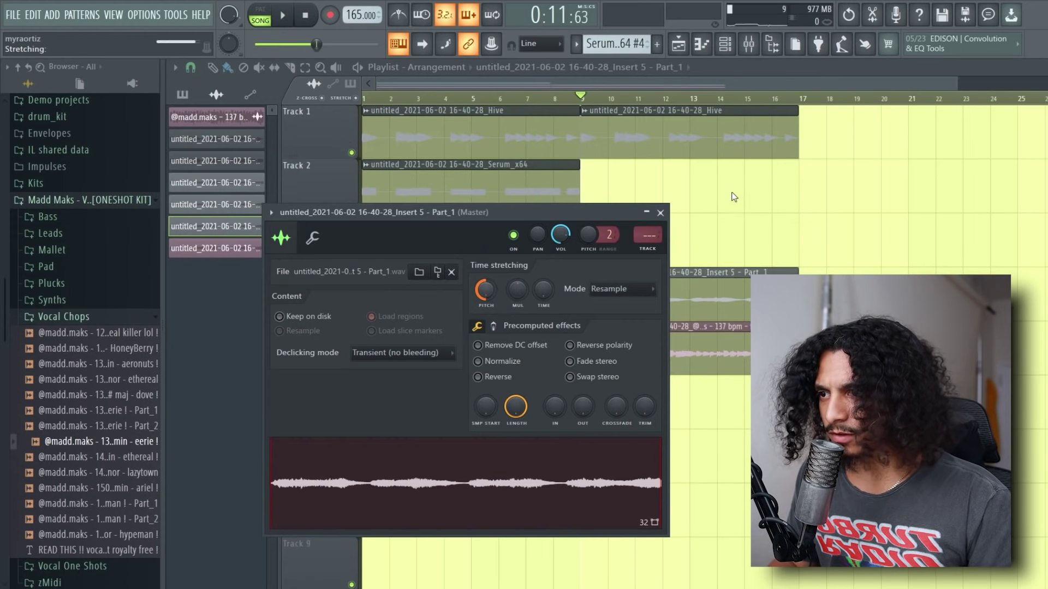
key(Escape)
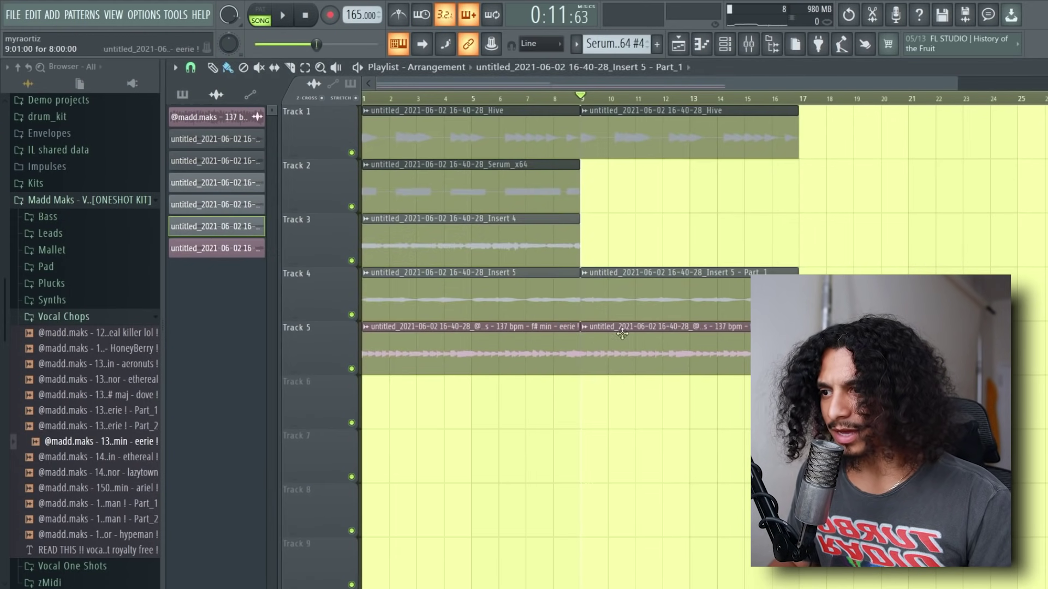
click(711, 355)
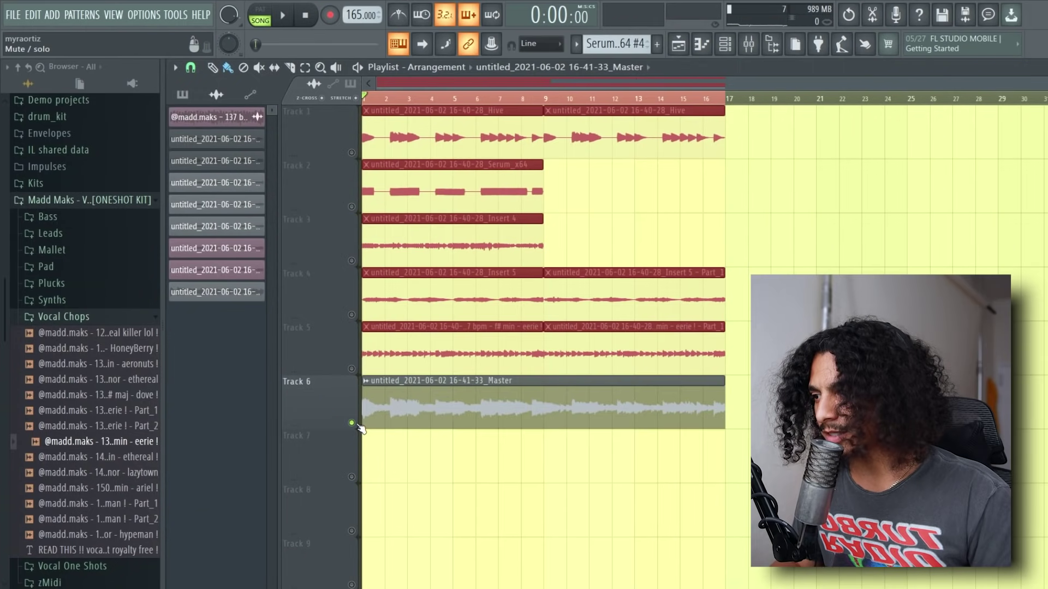
- Open the rendered Master clip's sample settings and shift the window up slightly
double_click(516, 425)
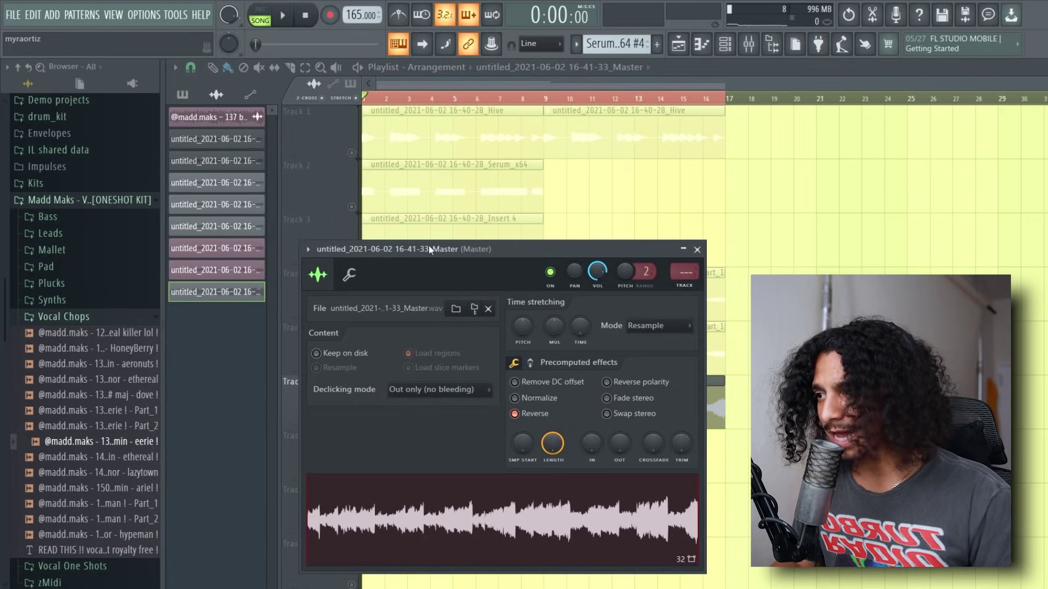
drag(429, 249, 436, 211)
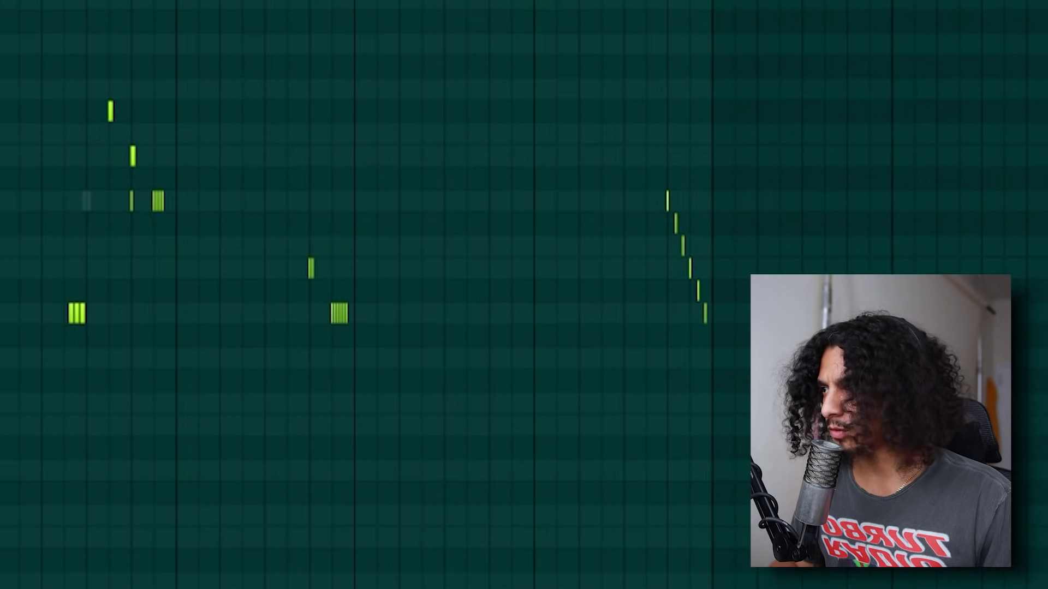
- Duplicate the Alloy HH roll notes into the bars from 5 onward, then select two hi-hat notes
click(206, 67)
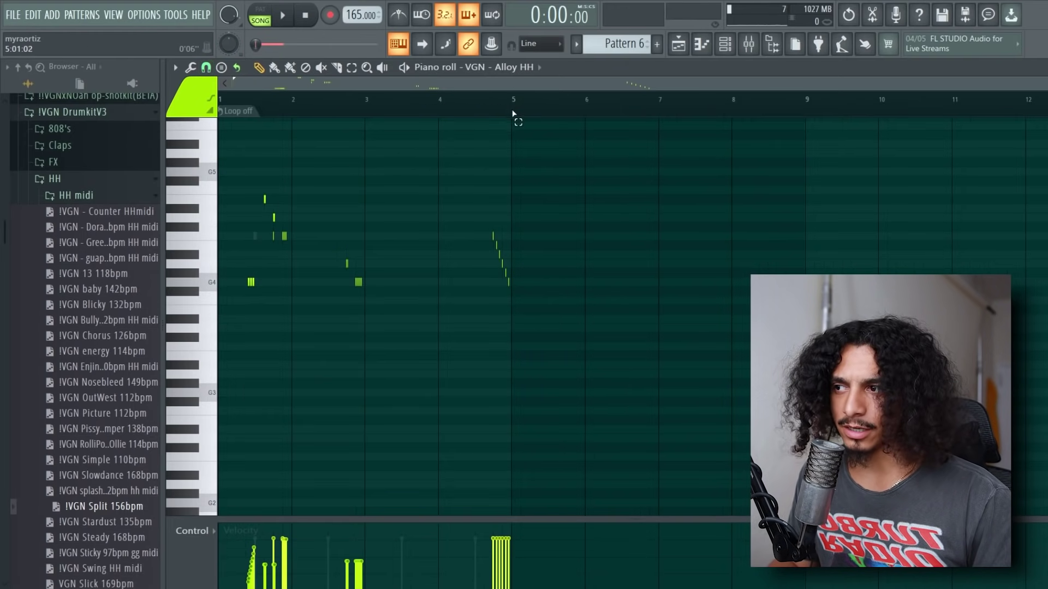
key(ctrl+b)
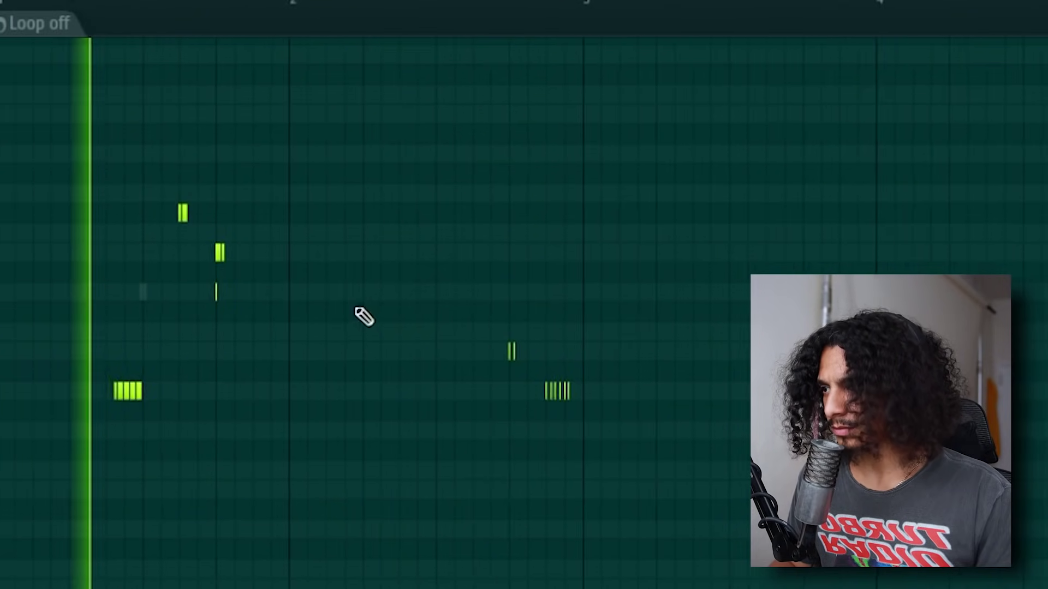
scroll(362, 316, down, 2)
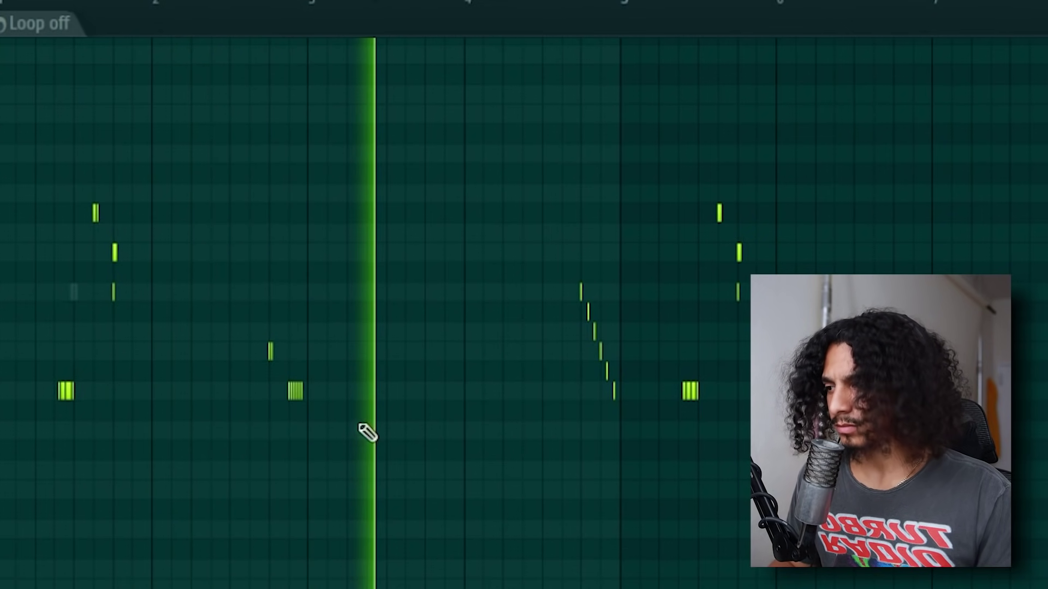
drag(365, 433, 214, 246)
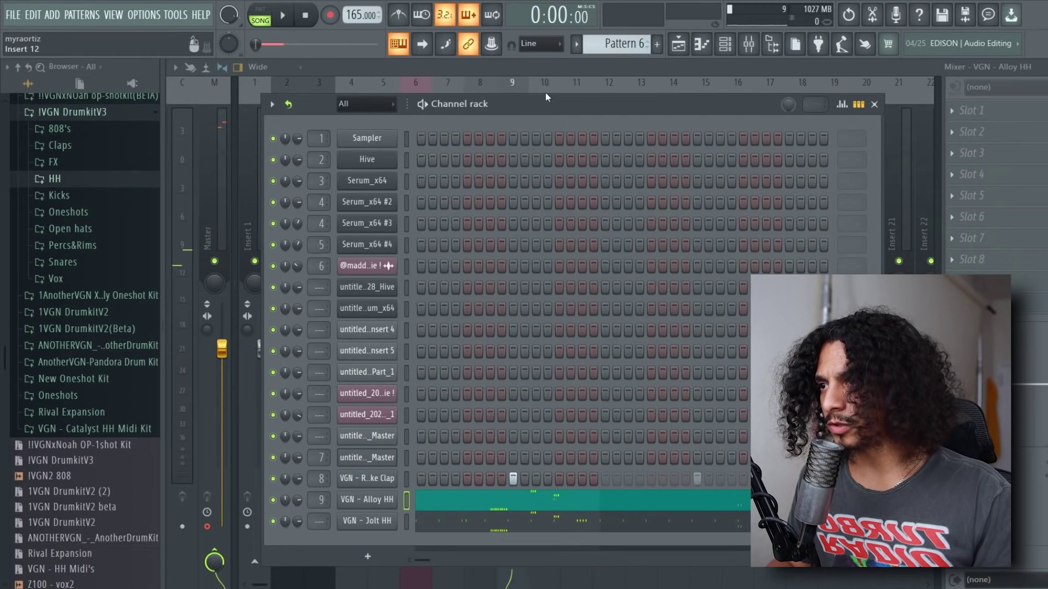
- Load PERC PRESET onto the Alloy HH mixer track and open its Effectrix and EffectRack plugins
key(F9)
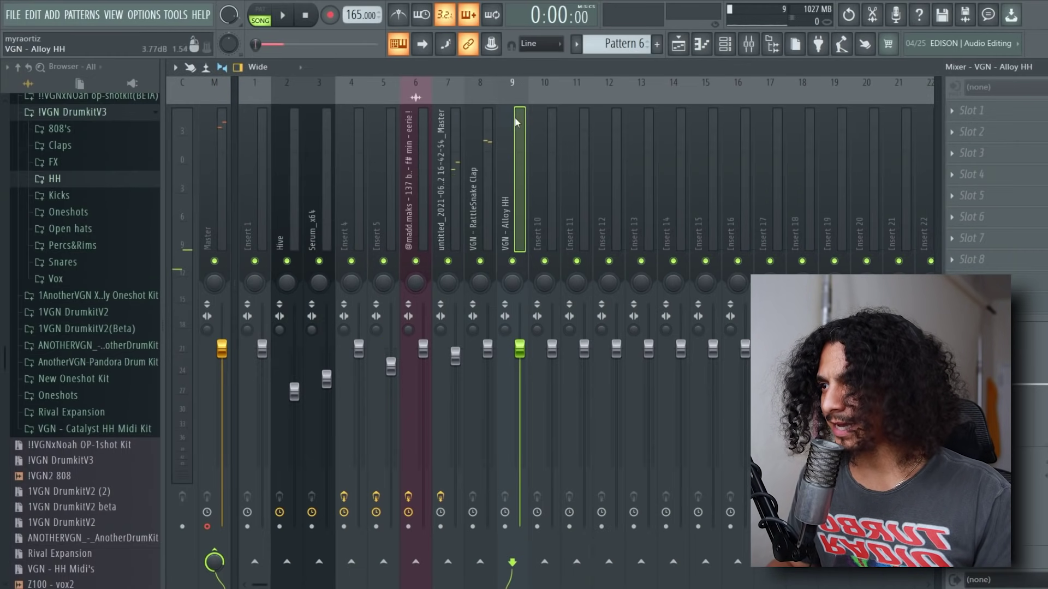
click(176, 68)
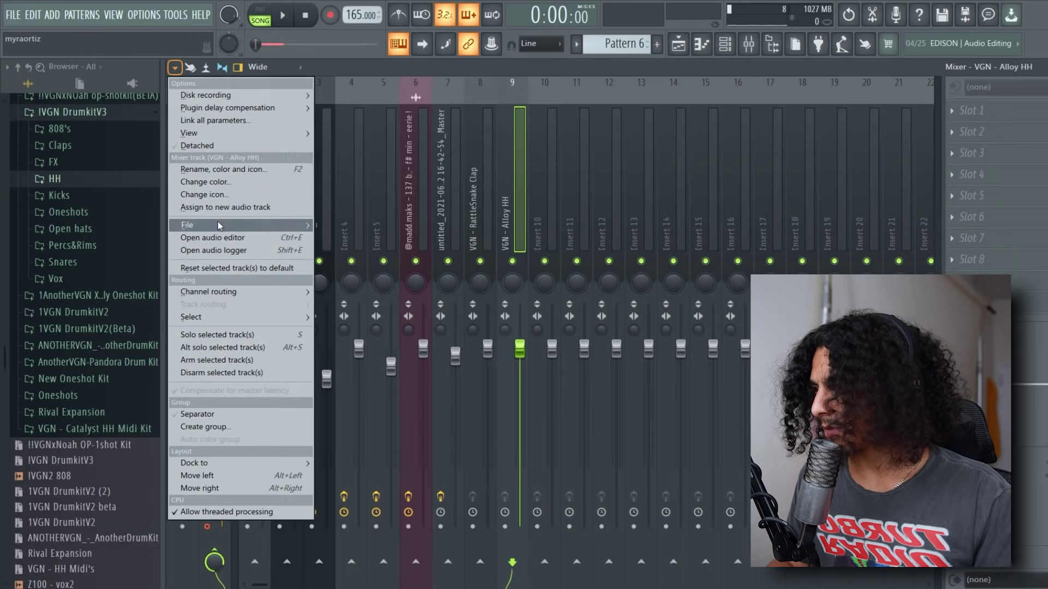
mouse_move(218, 226)
click(404, 476)
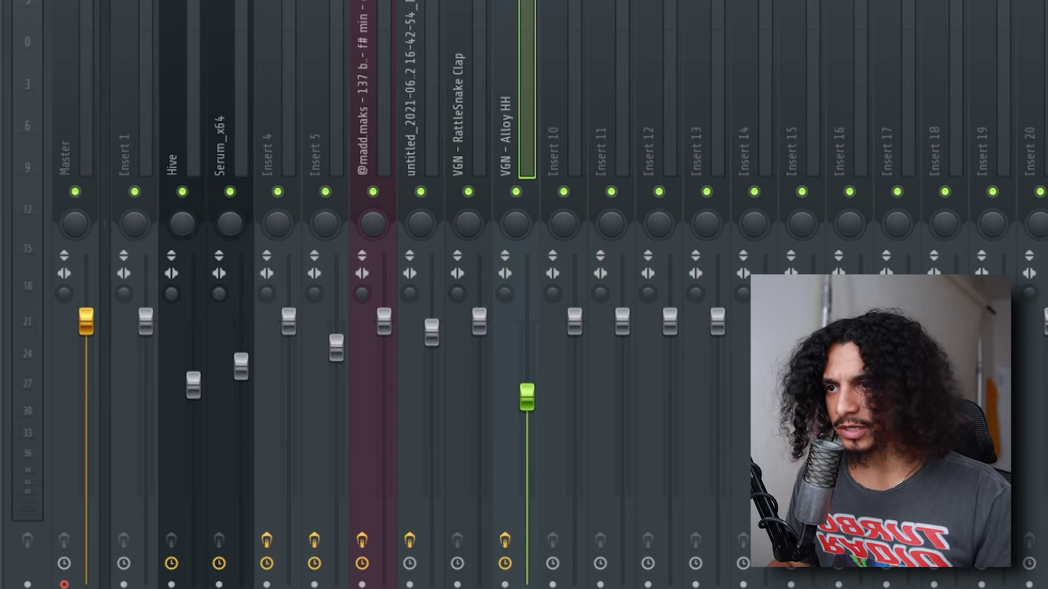
click(977, 174)
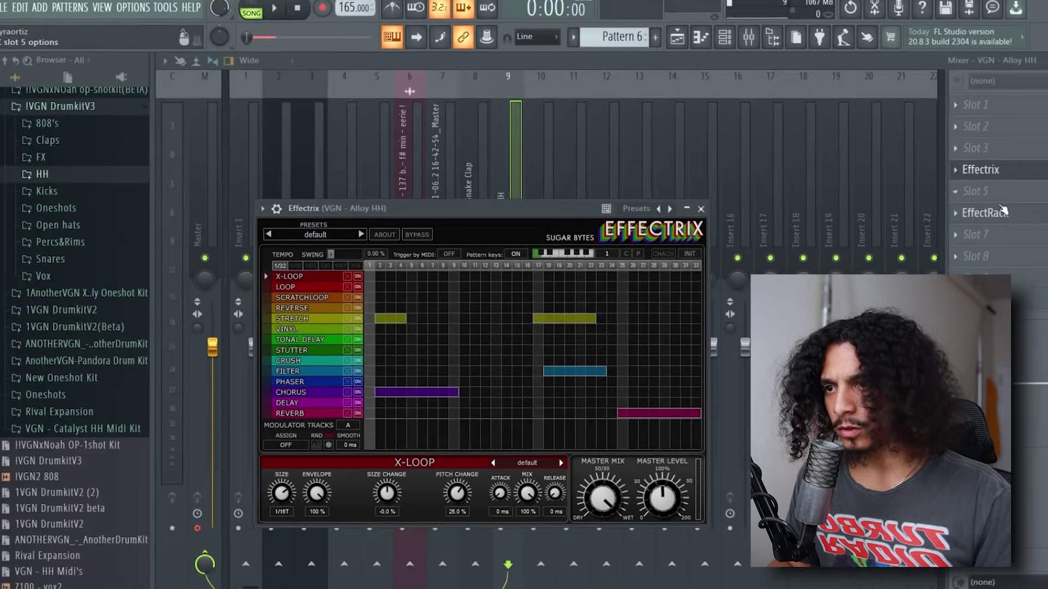
click(1001, 209)
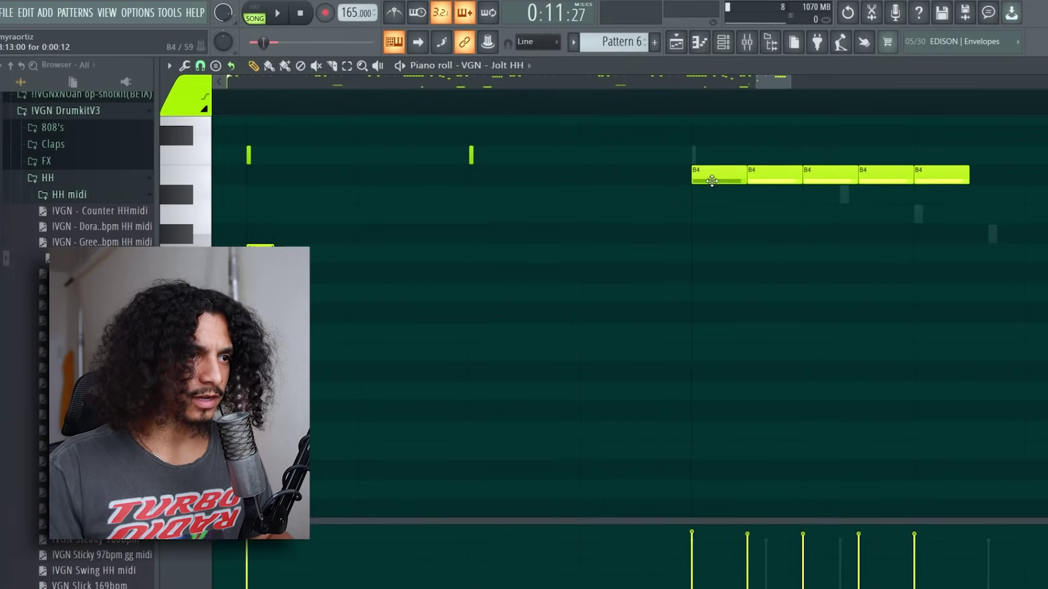
- Copy the five B4 Jolt HH notes down to B3 and make them slide notes
click(643, 141)
drag(643, 141, 644, 437)
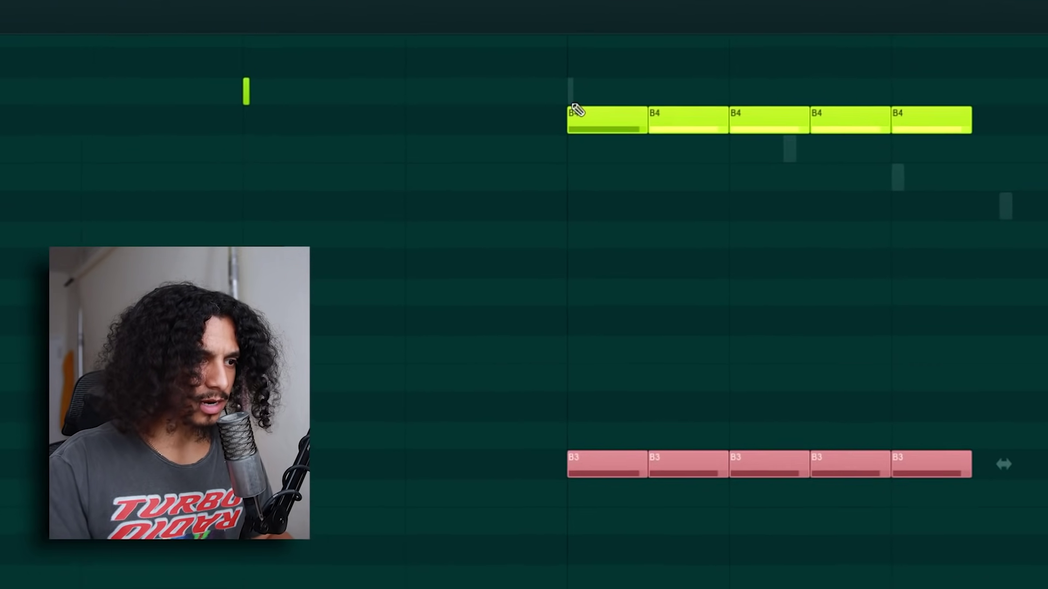
double_click(554, 494)
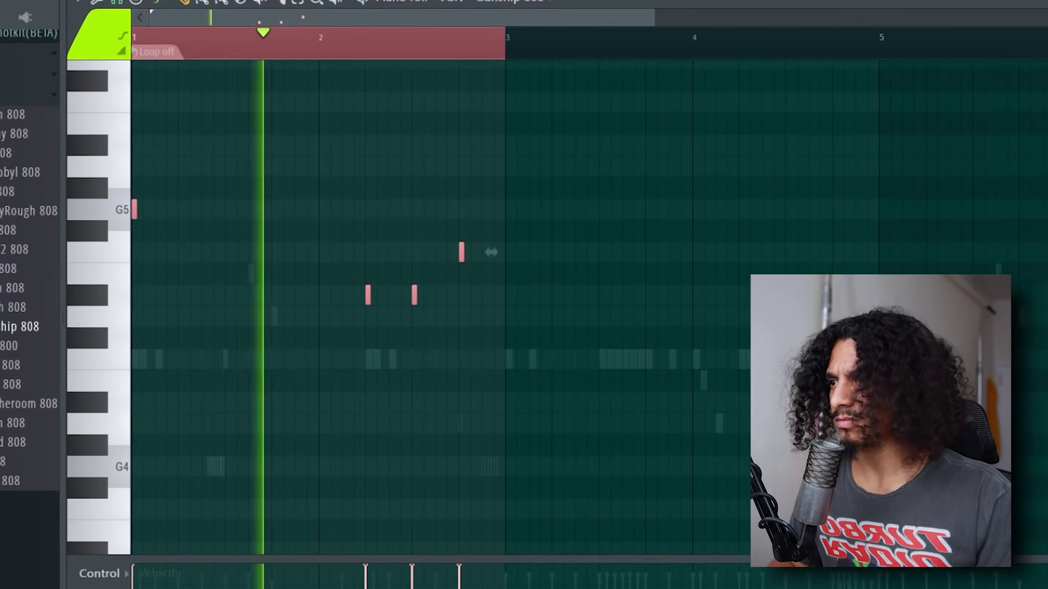
- Duplicate the opening 808 notes twice to fill bars 3–6
key(ctrl+b)
scroll(494, 175, down, 2)
key(ctrl+b)
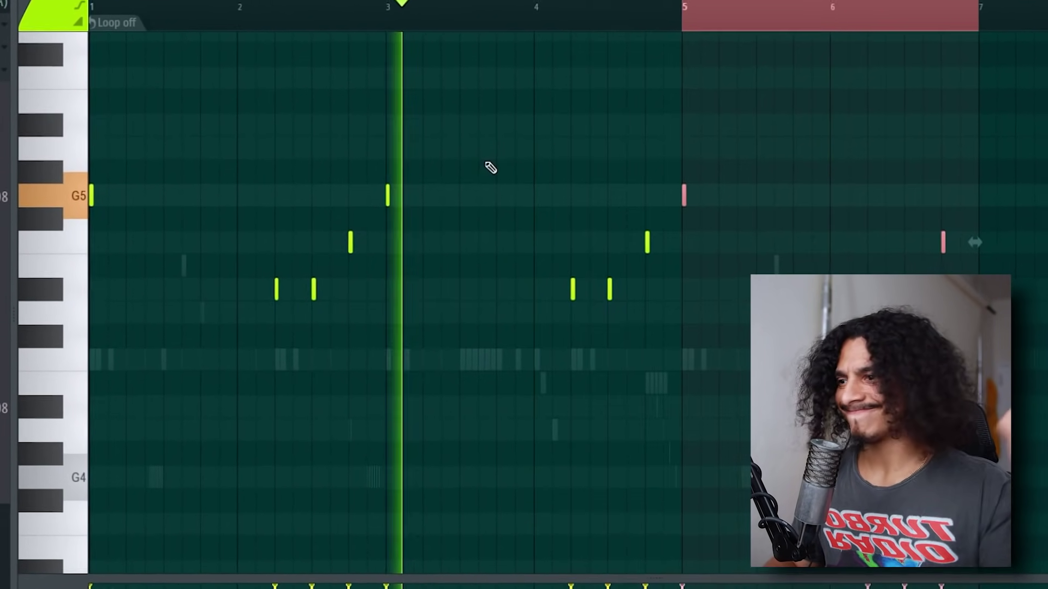
key(ctrl+d)
- Delete one stray 808 note and four more copied notes, then collapse the 808 folder
right_click(612, 287)
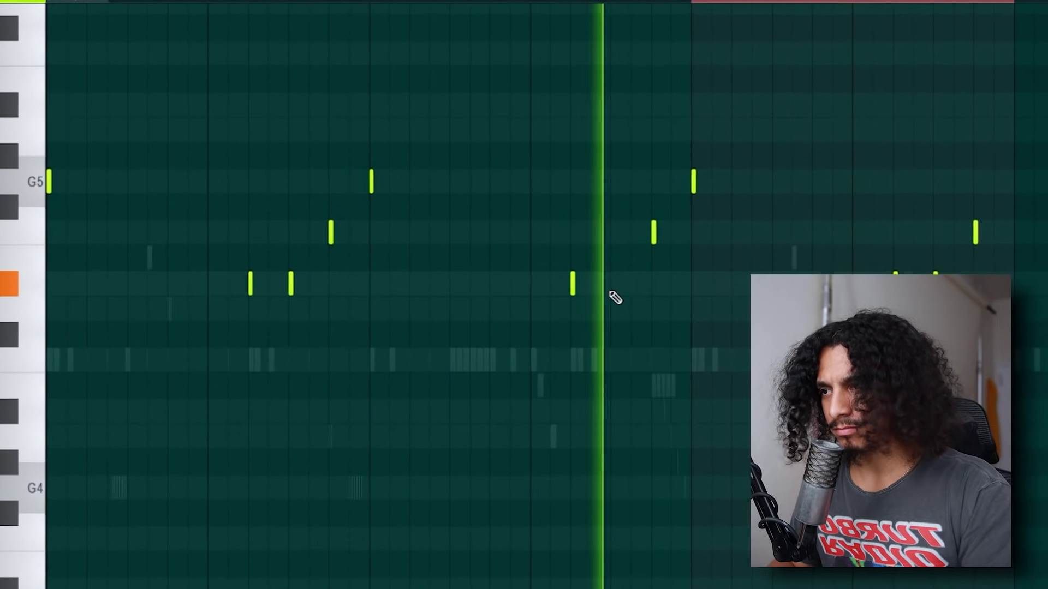
scroll(616, 296, up, 3)
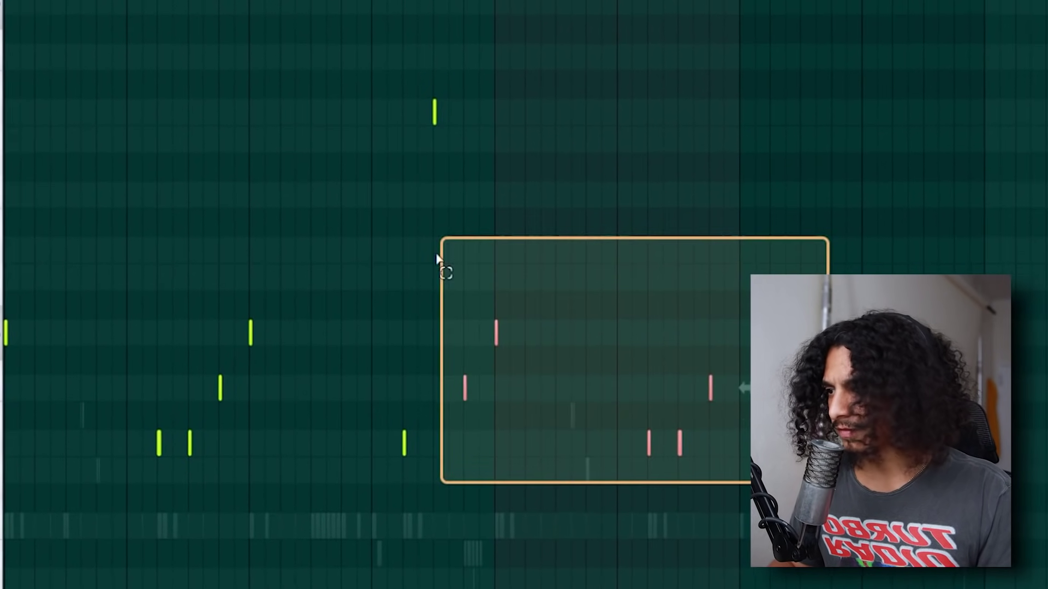
drag(437, 256, 491, 227)
key(Delete)
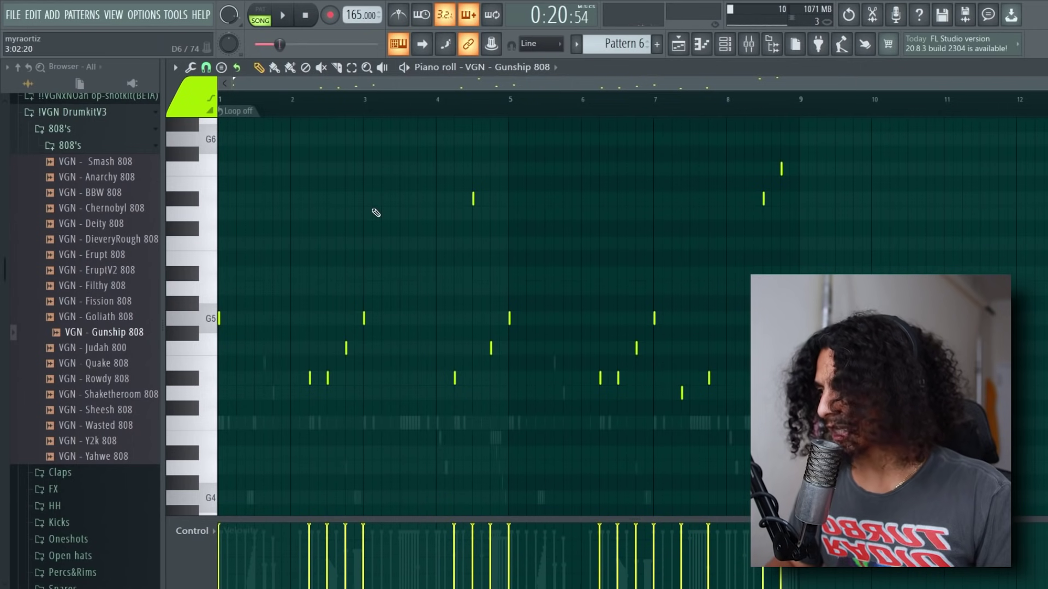
click(80, 142)
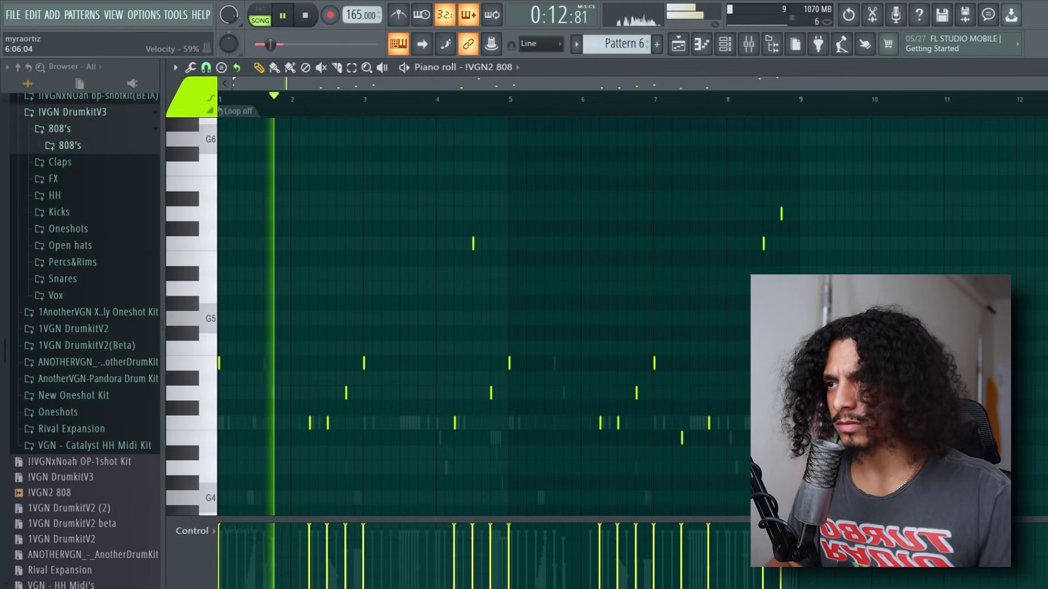
- Turn the 808 channel volume way down and shape the roll velocities to rise then fall
click(724, 48)
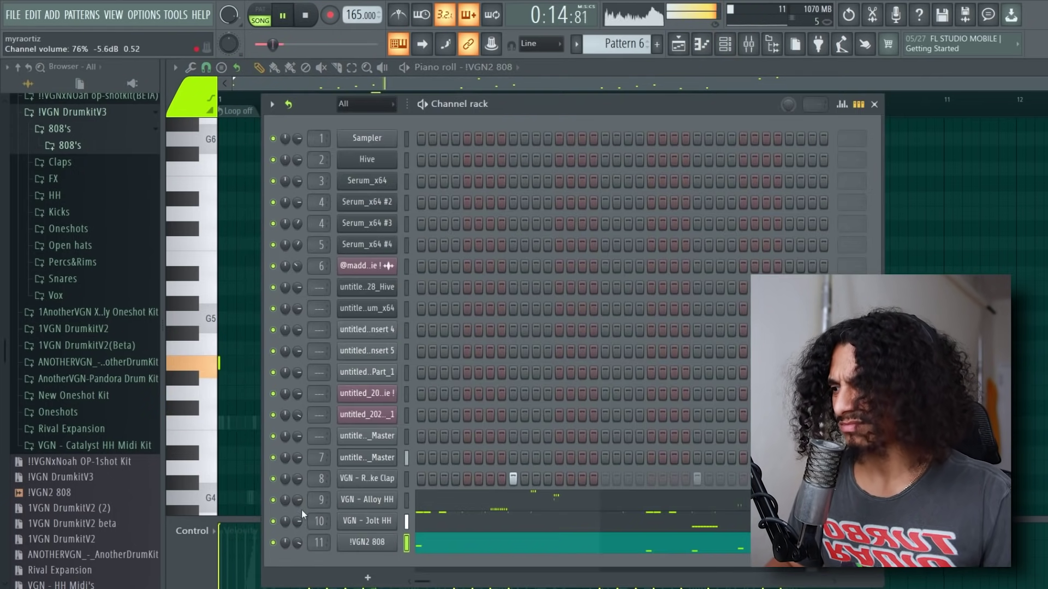
drag(303, 541, 303, 579)
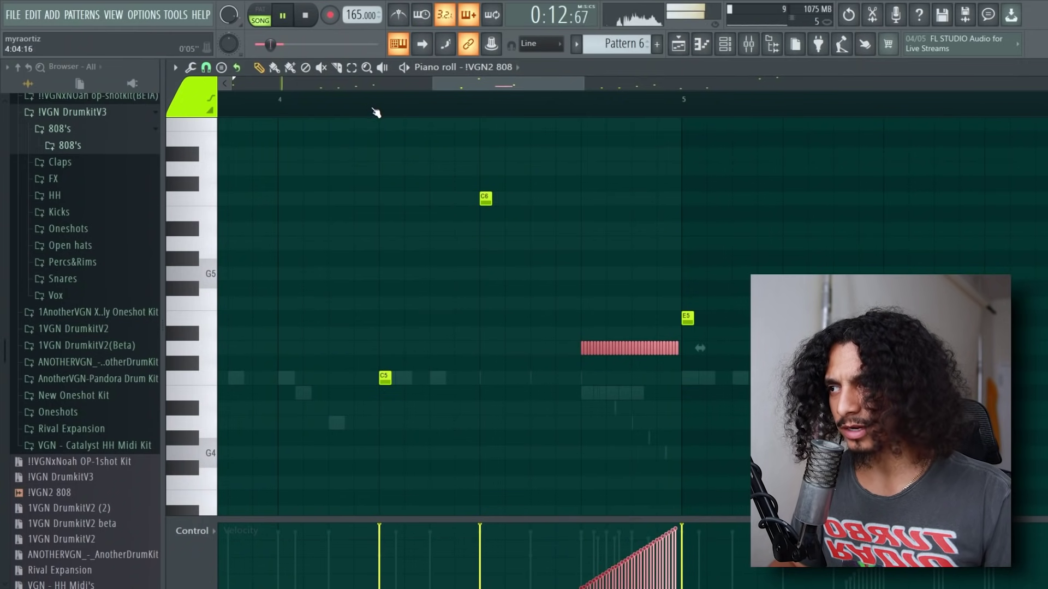
key(space)
key(ctrl+z)
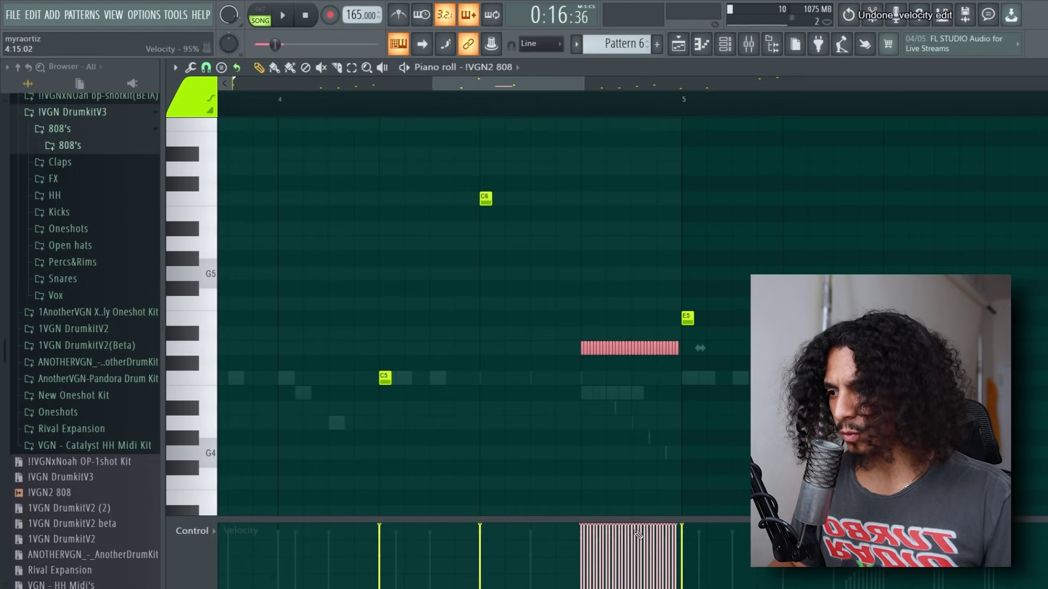
key(ctrl+z)
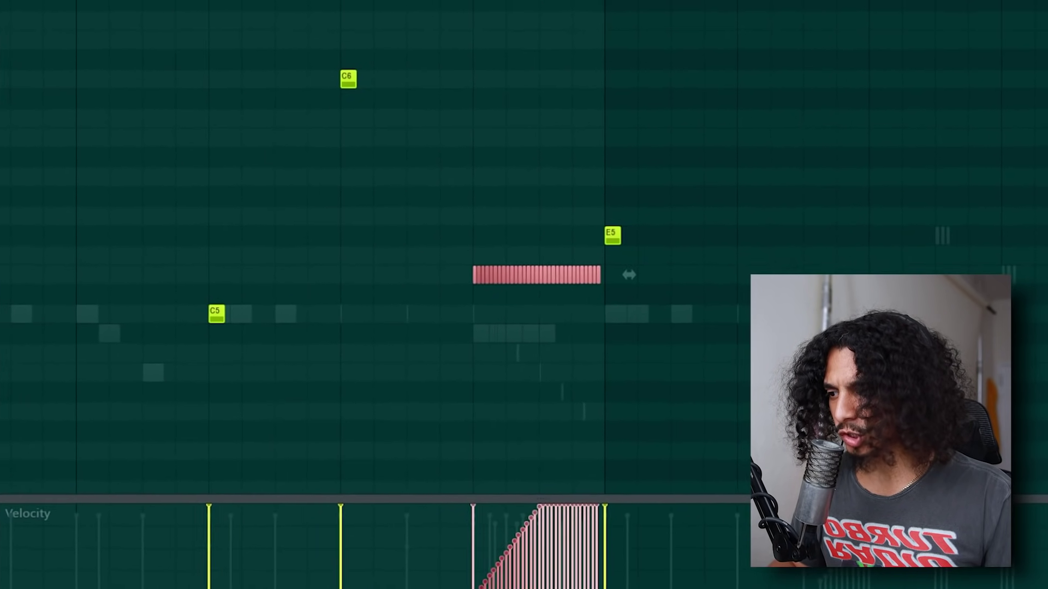
key(ctrl+alt+z)
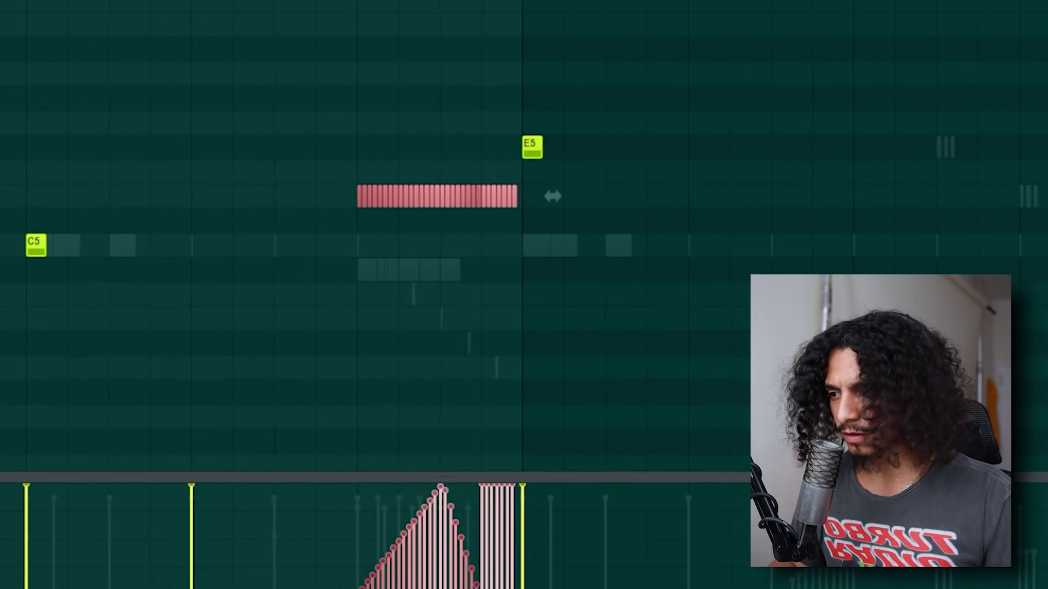
key(ctrl+alt+z)
key(space)
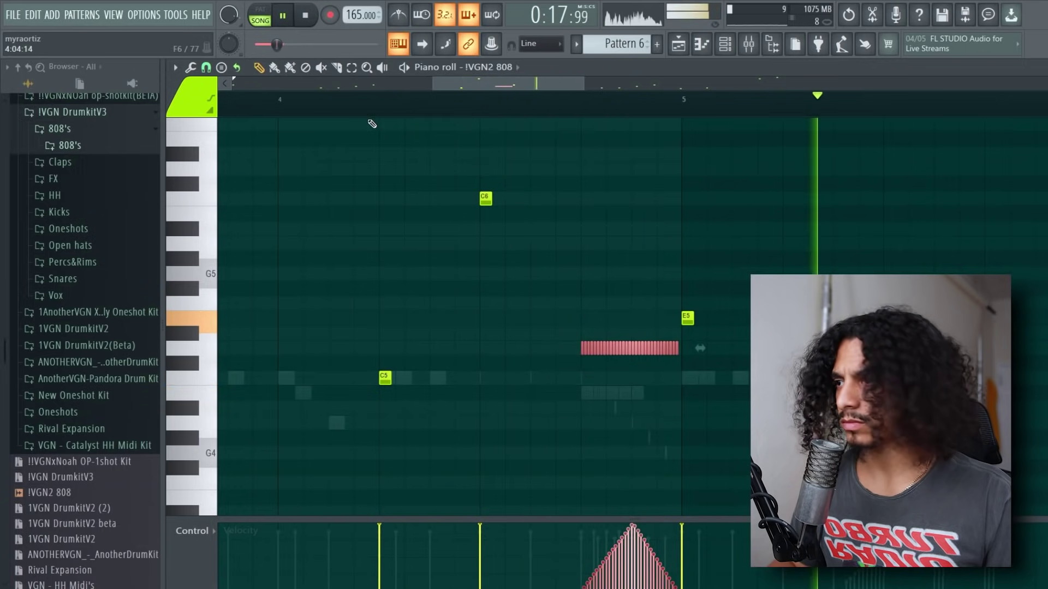